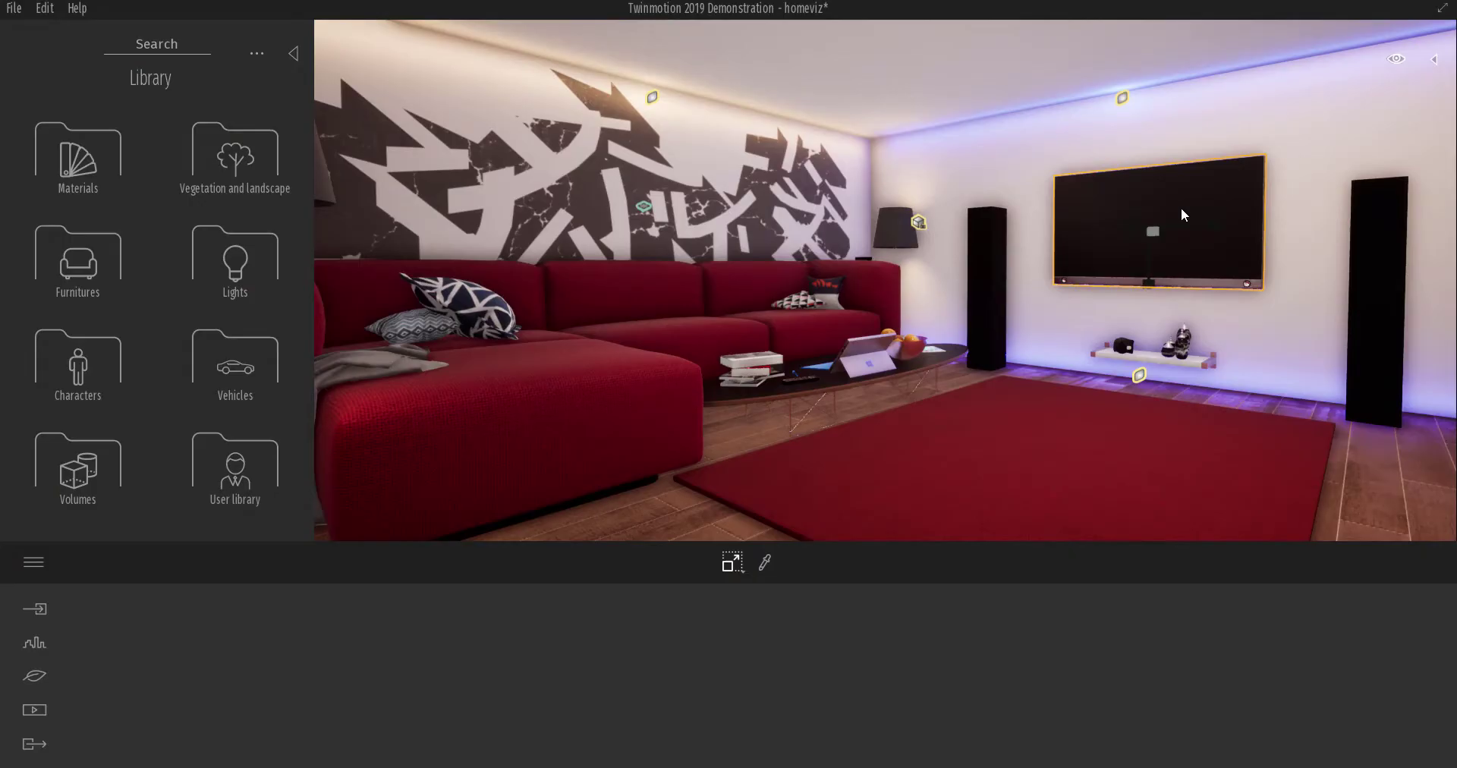
# Focus on the wall TV, orbit to face it, and pick its M_TvWall02Screen screen material.
pyautogui.doubleClick(1181, 207)
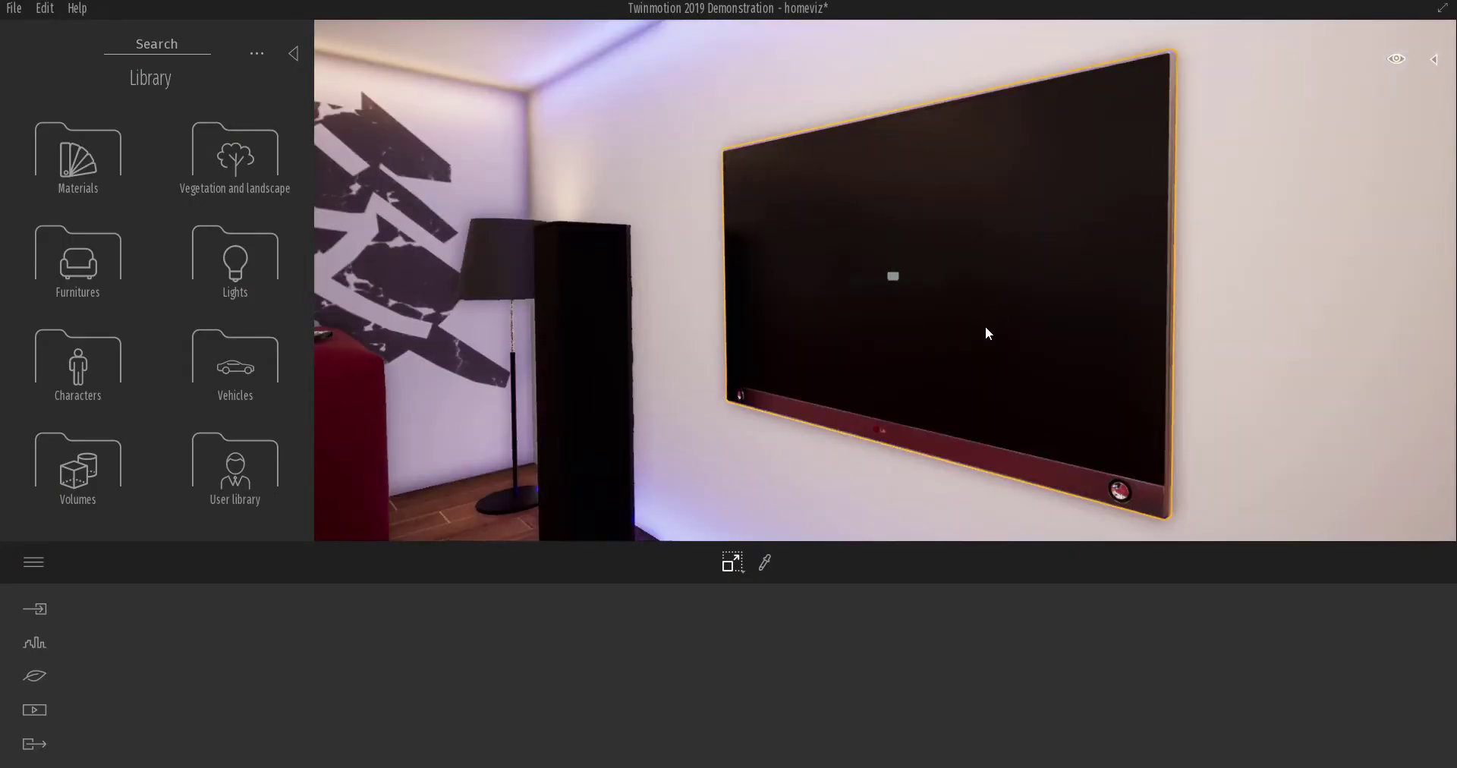
pyautogui.moveTo(966, 338); pyautogui.dragTo(911, 338, button='right')
pyautogui.moveTo(891, 273); pyautogui.dragTo(889, 275, button='right')
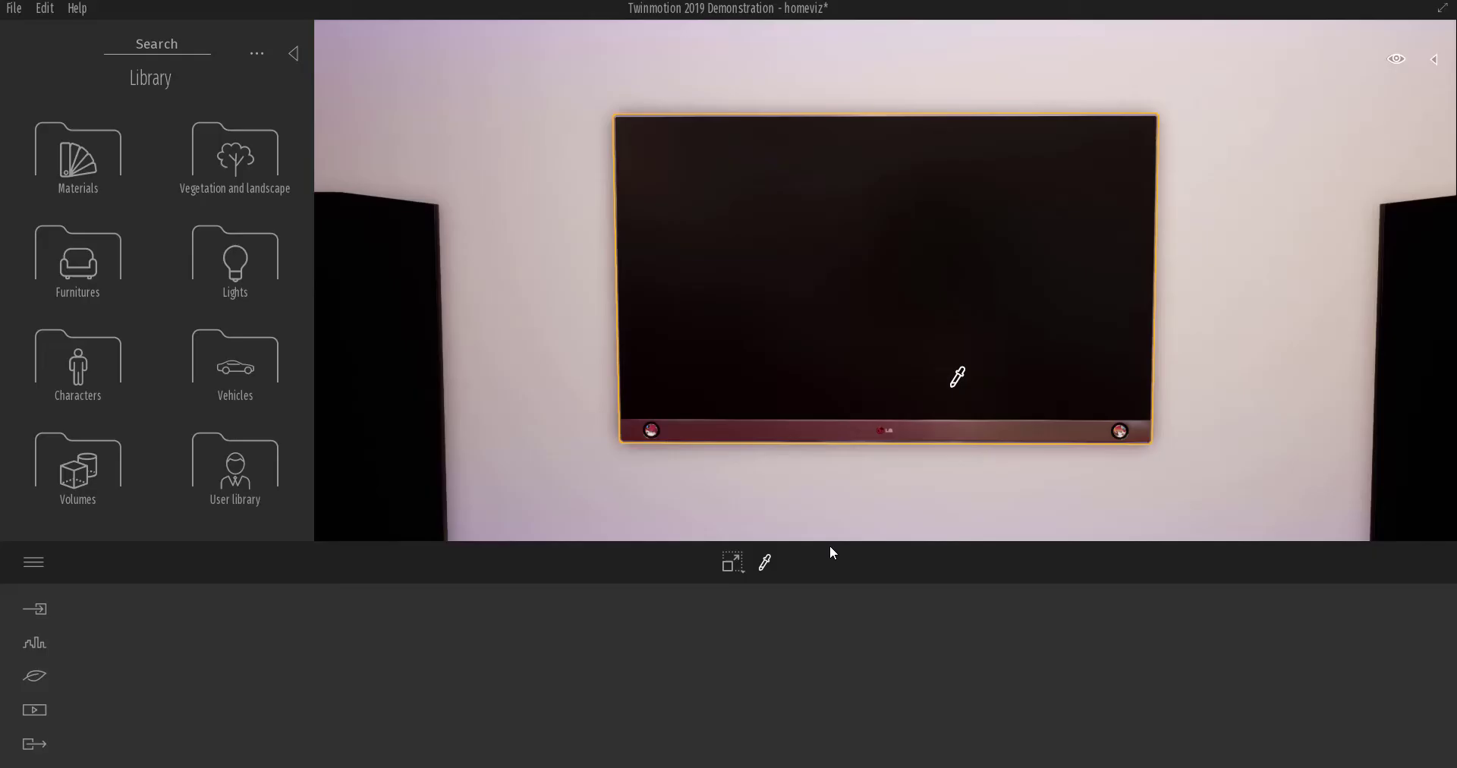
pyautogui.click(764, 563)
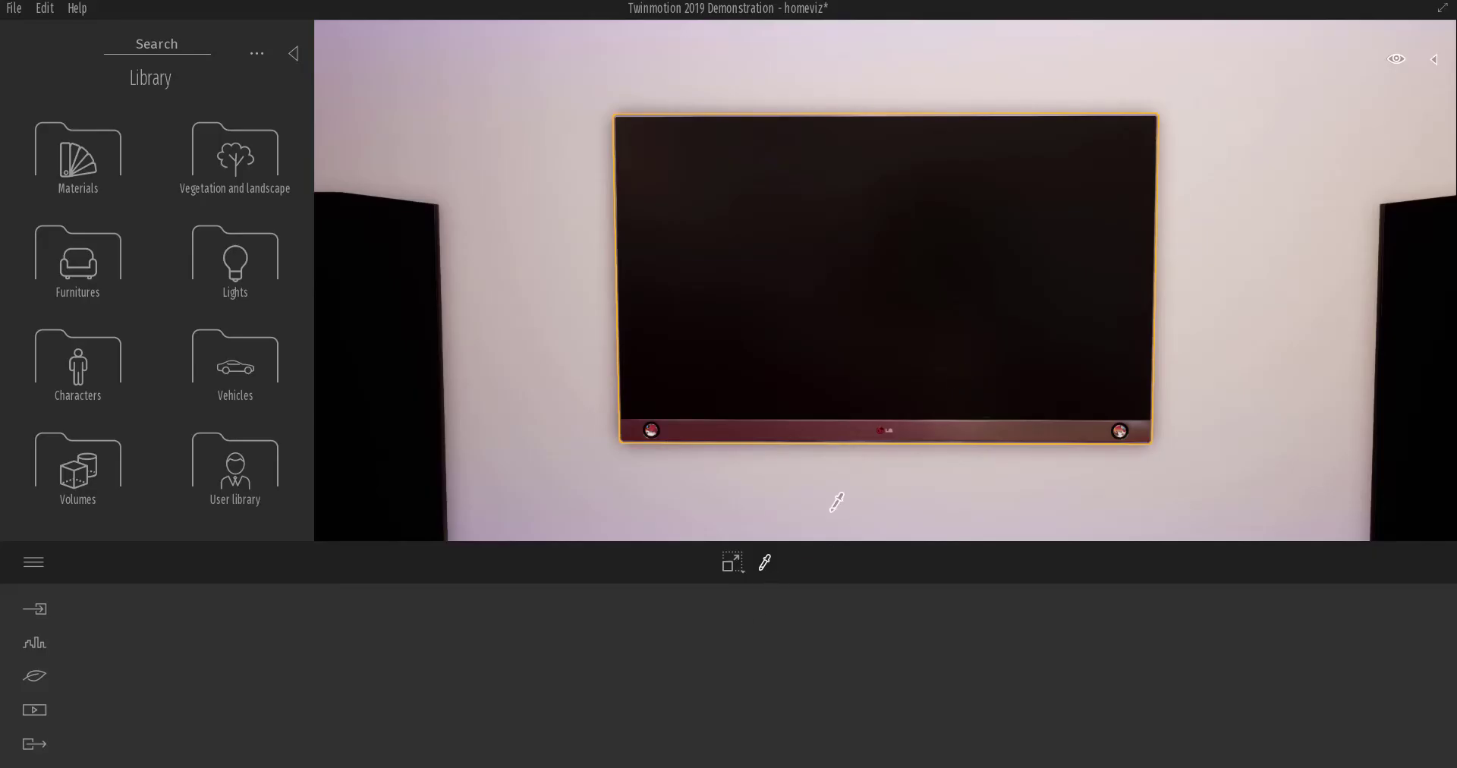
pyautogui.click(903, 259)
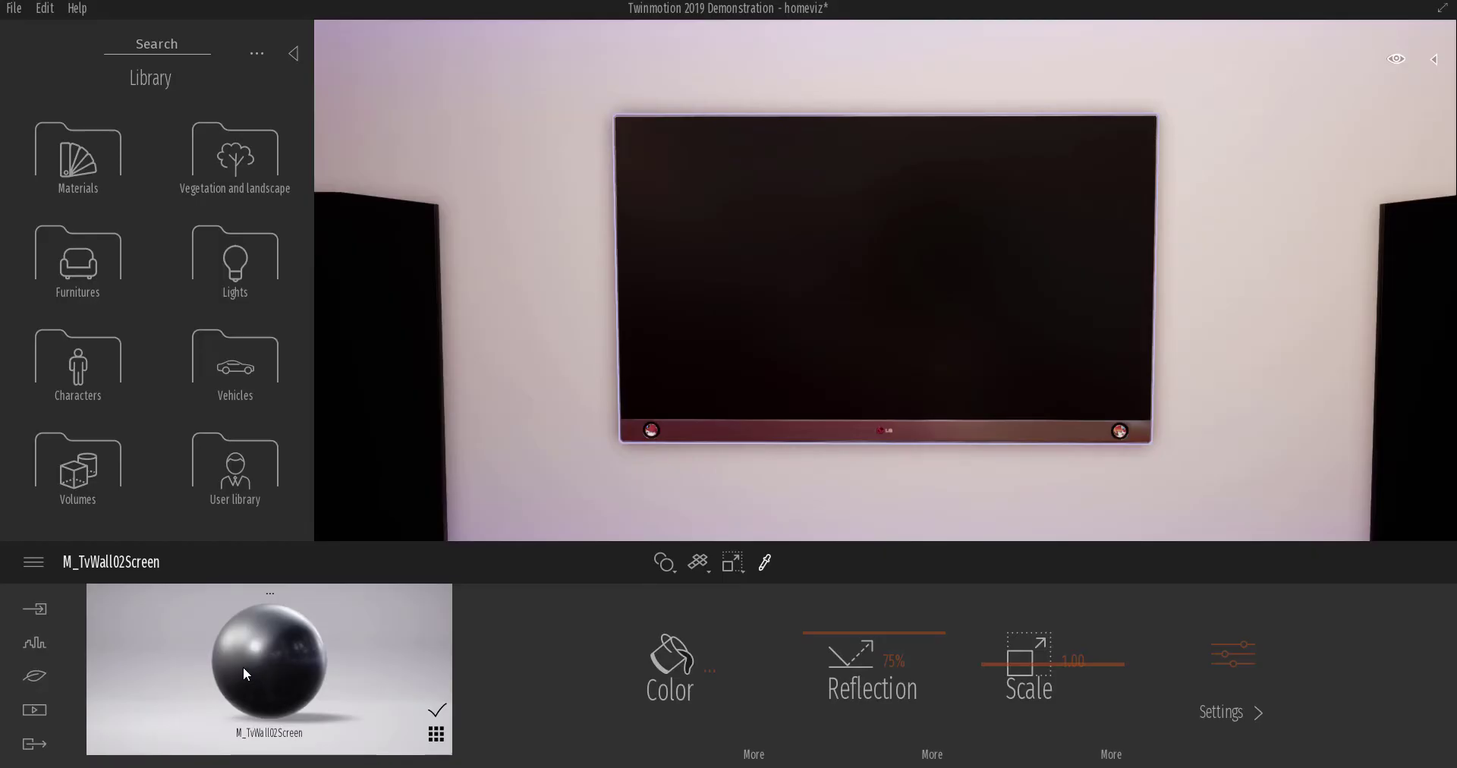
# Add a new white material from the material grid and apply it to the TV screen.
pyautogui.click(436, 733)
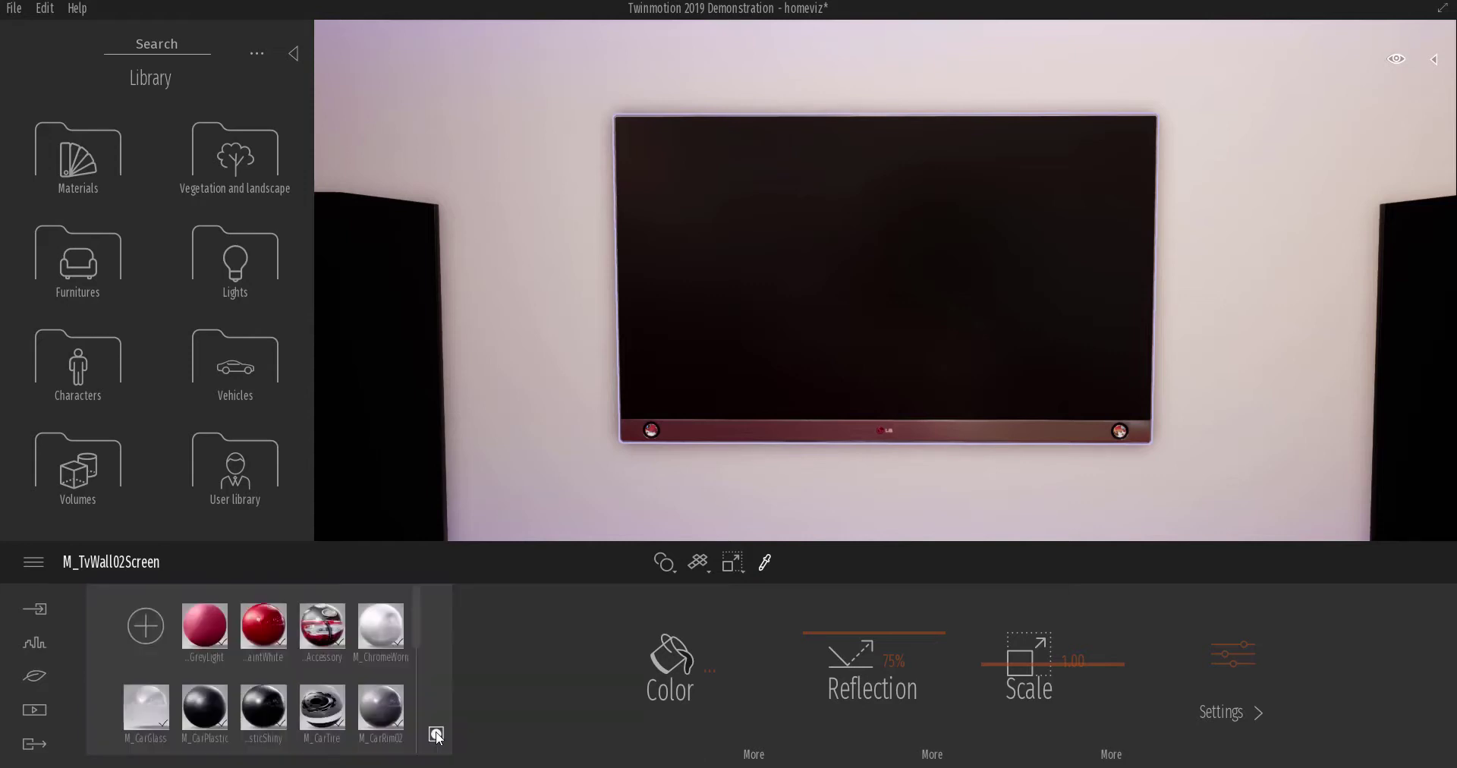
pyautogui.click(145, 625)
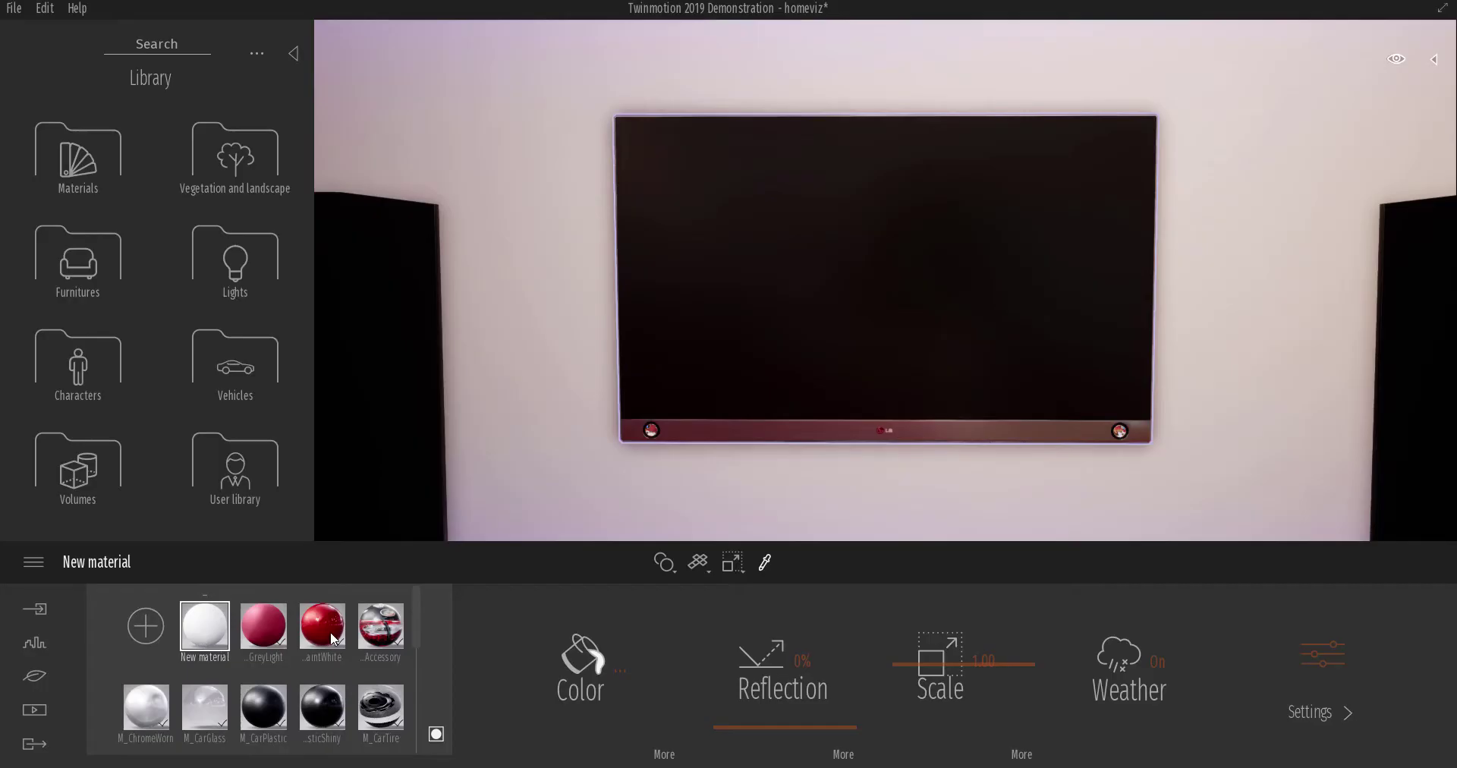
pyautogui.moveTo(334, 639); pyautogui.dragTo(809, 322)
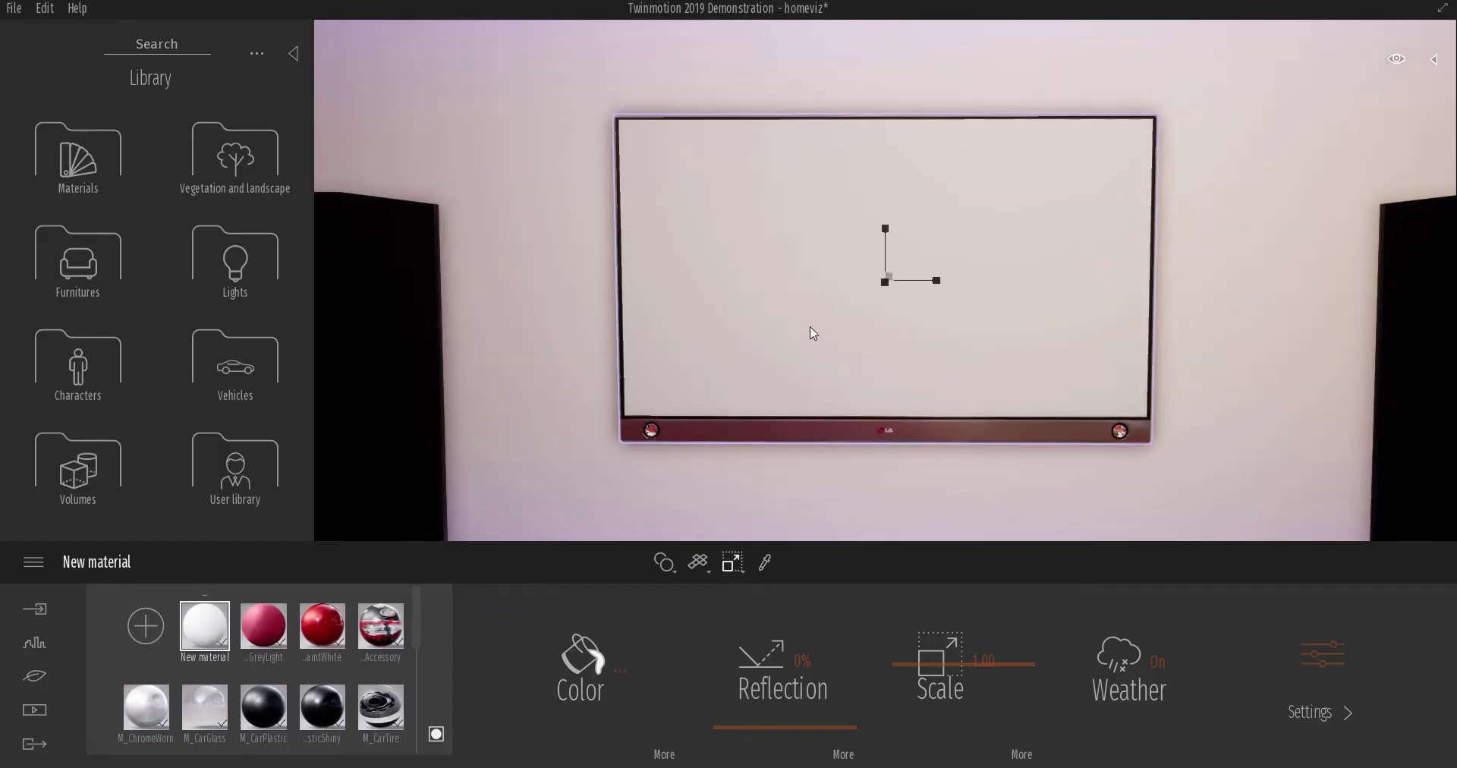
# Tint the new screen material light blue.
pyautogui.click(602, 665)
pyautogui.moveTo(640, 331)
pyautogui.mouseDown()
pyautogui.moveTo(576, 356)
pyautogui.moveTo(561, 402)
pyautogui.moveTo(562, 322)
pyautogui.moveTo(588, 326)
pyautogui.moveTo(553, 376)
pyautogui.moveTo(595, 315)
pyautogui.moveTo(557, 342)
pyautogui.mouseUp()
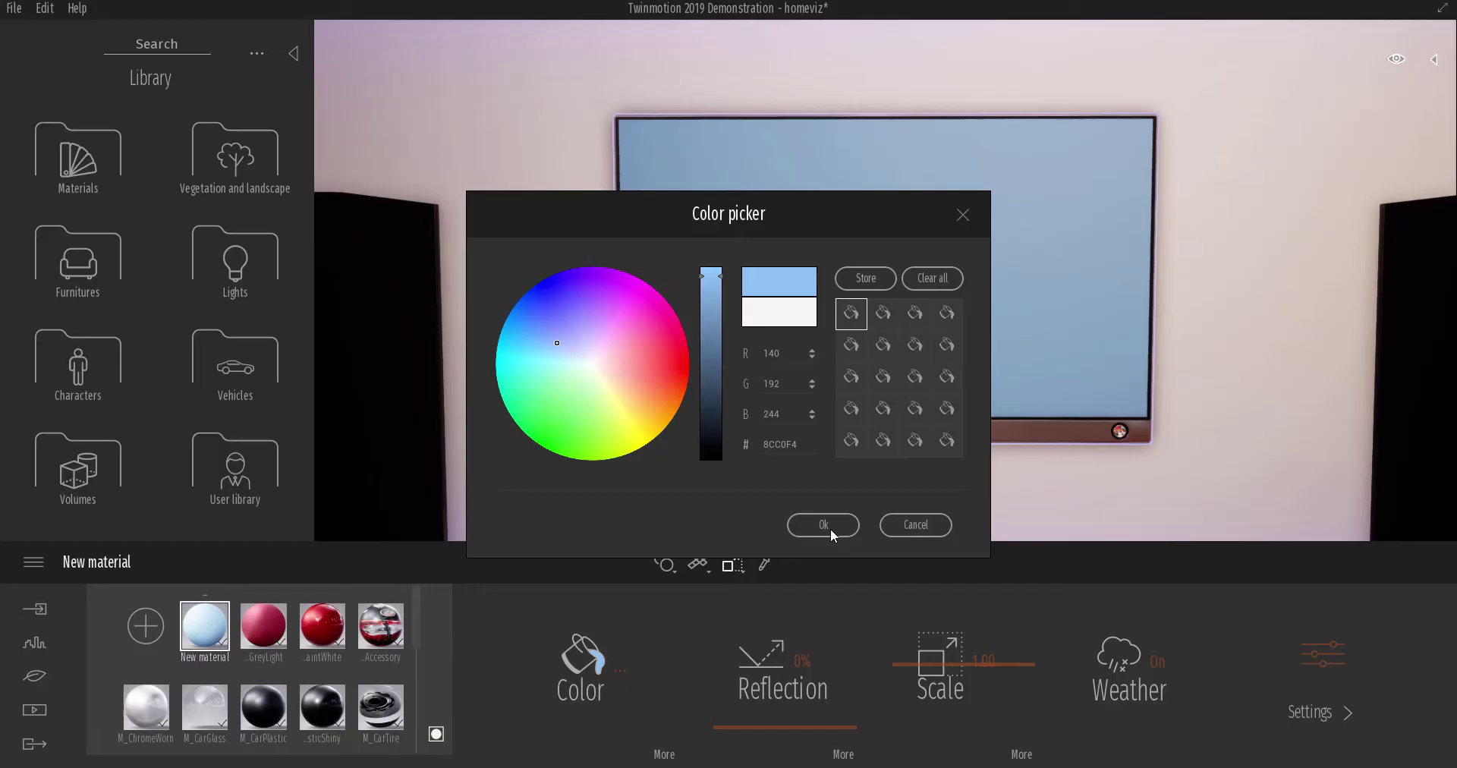
pyautogui.click(830, 526)
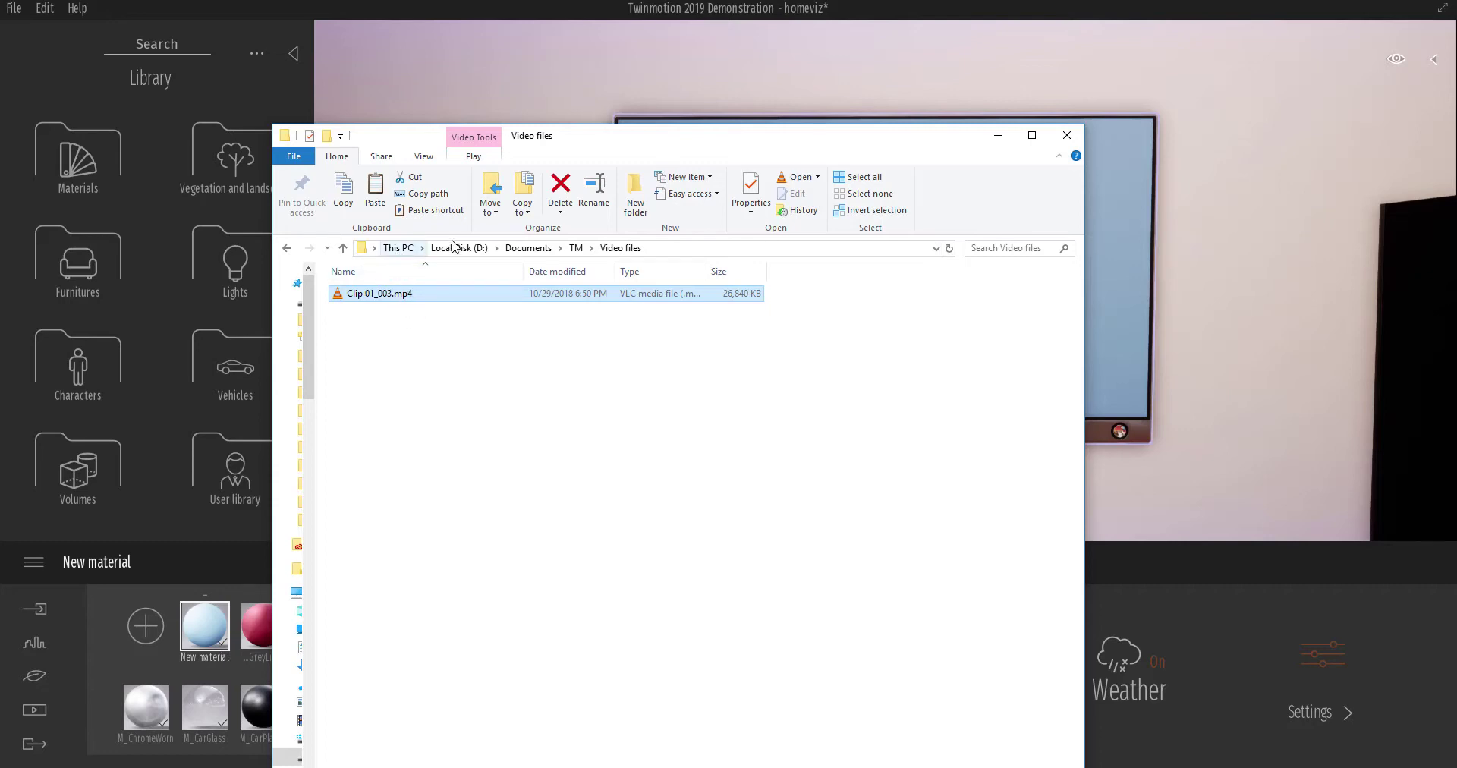
# Move the Explorer window showing Clip 01_003.mp4 aside and bring Twinmotion back to the front.
pyautogui.moveTo(565, 144); pyautogui.dragTo(1015, 155)
pyautogui.click(671, 696)
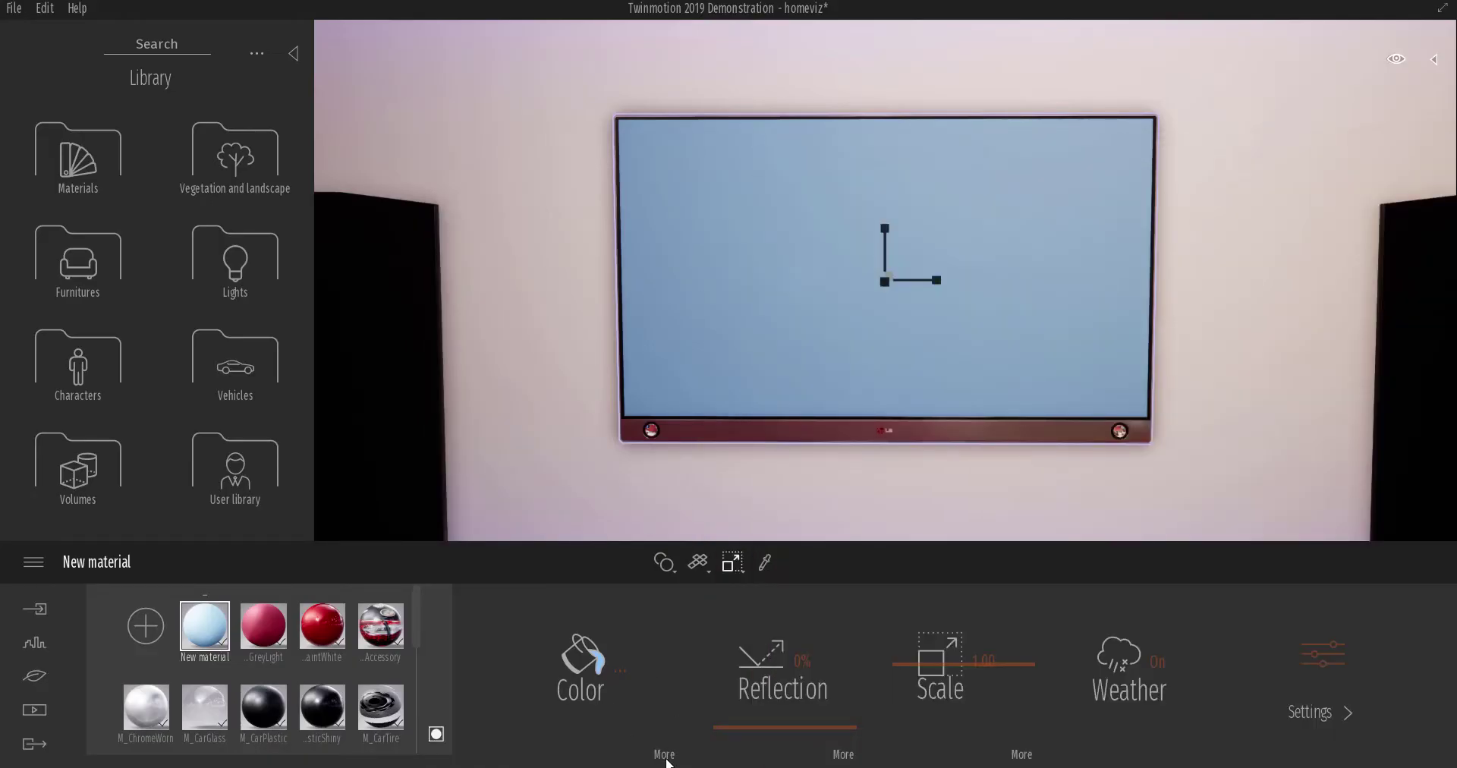
# Open the Choose file dialog for the new material's colour texture and check the allowed file types.
pyautogui.click(666, 755)
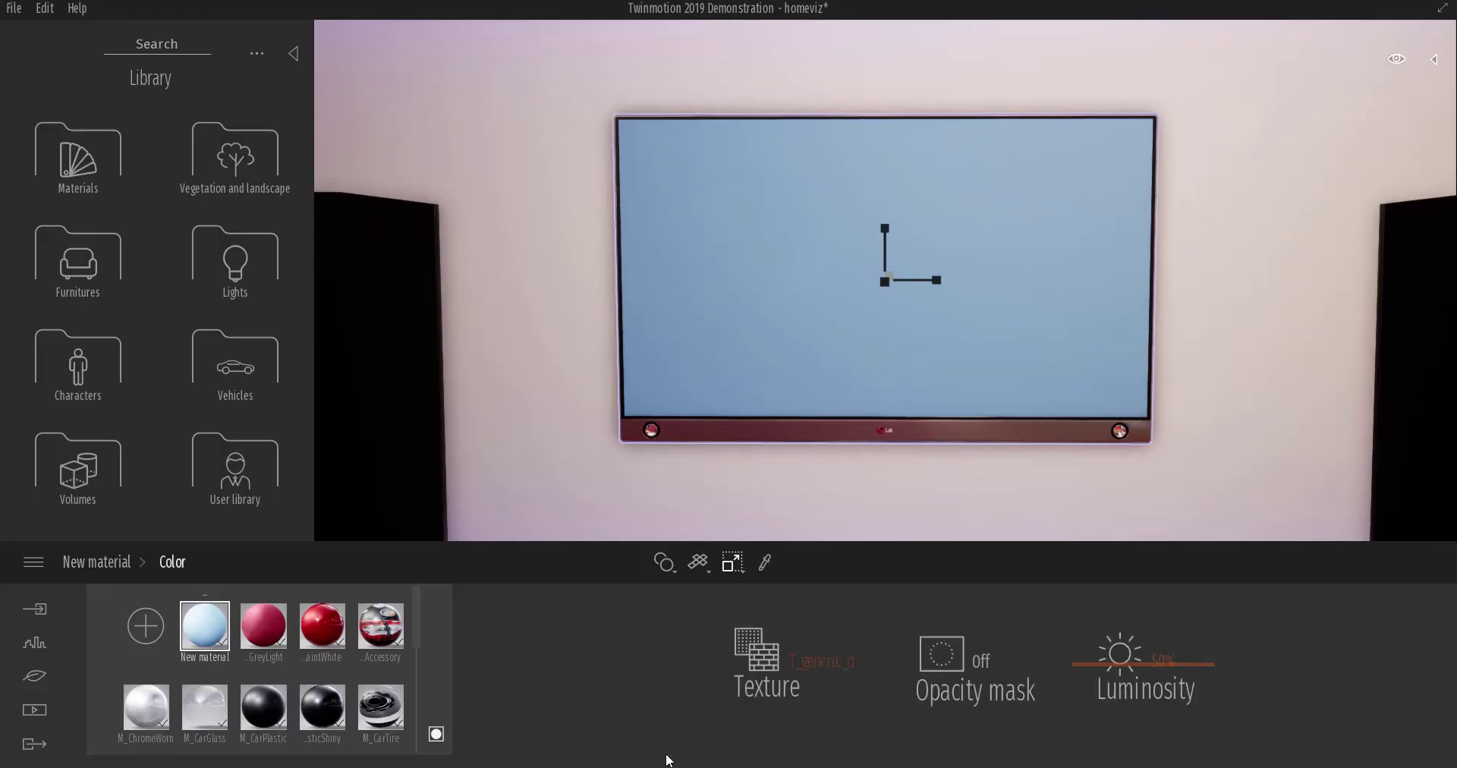
pyautogui.rightClick(813, 665)
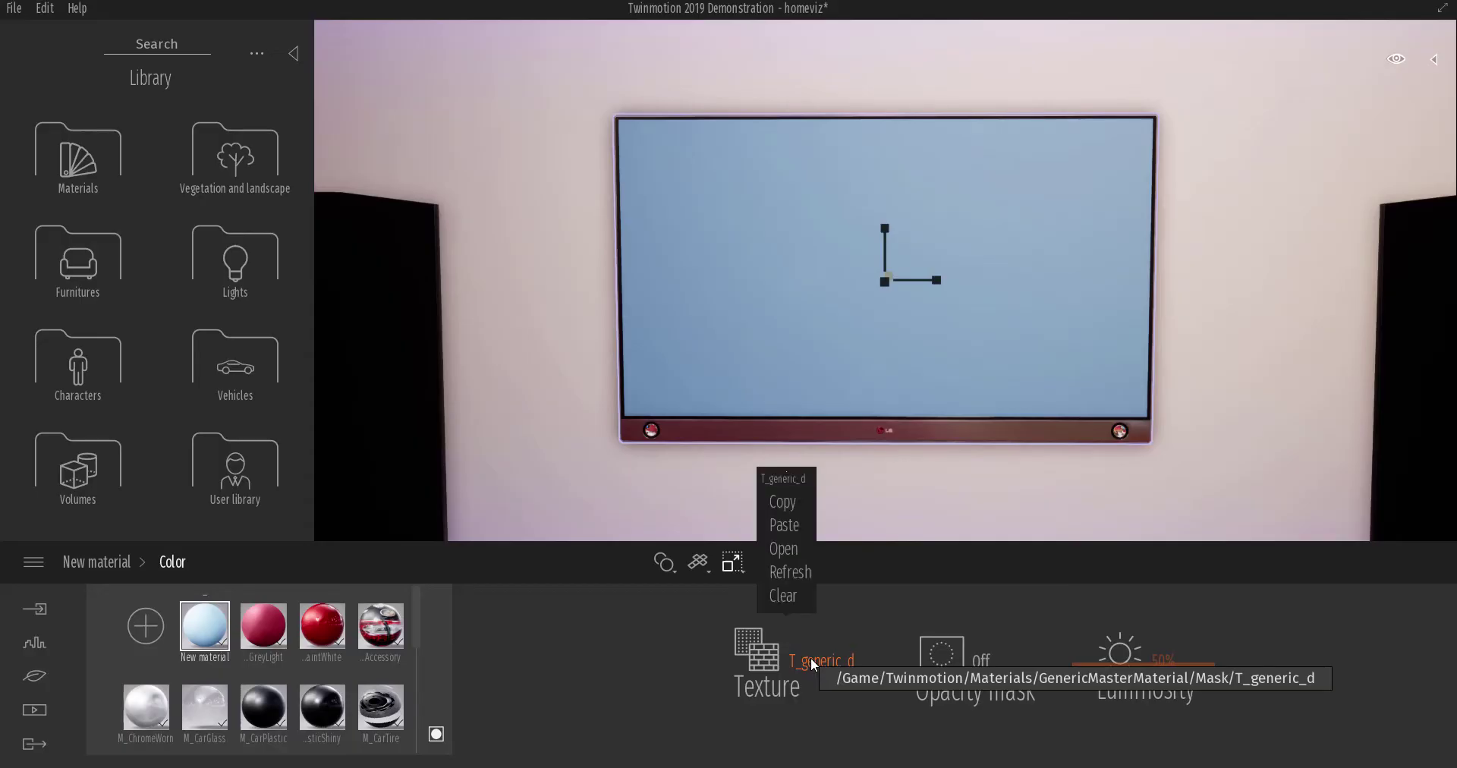
pyautogui.click(784, 548)
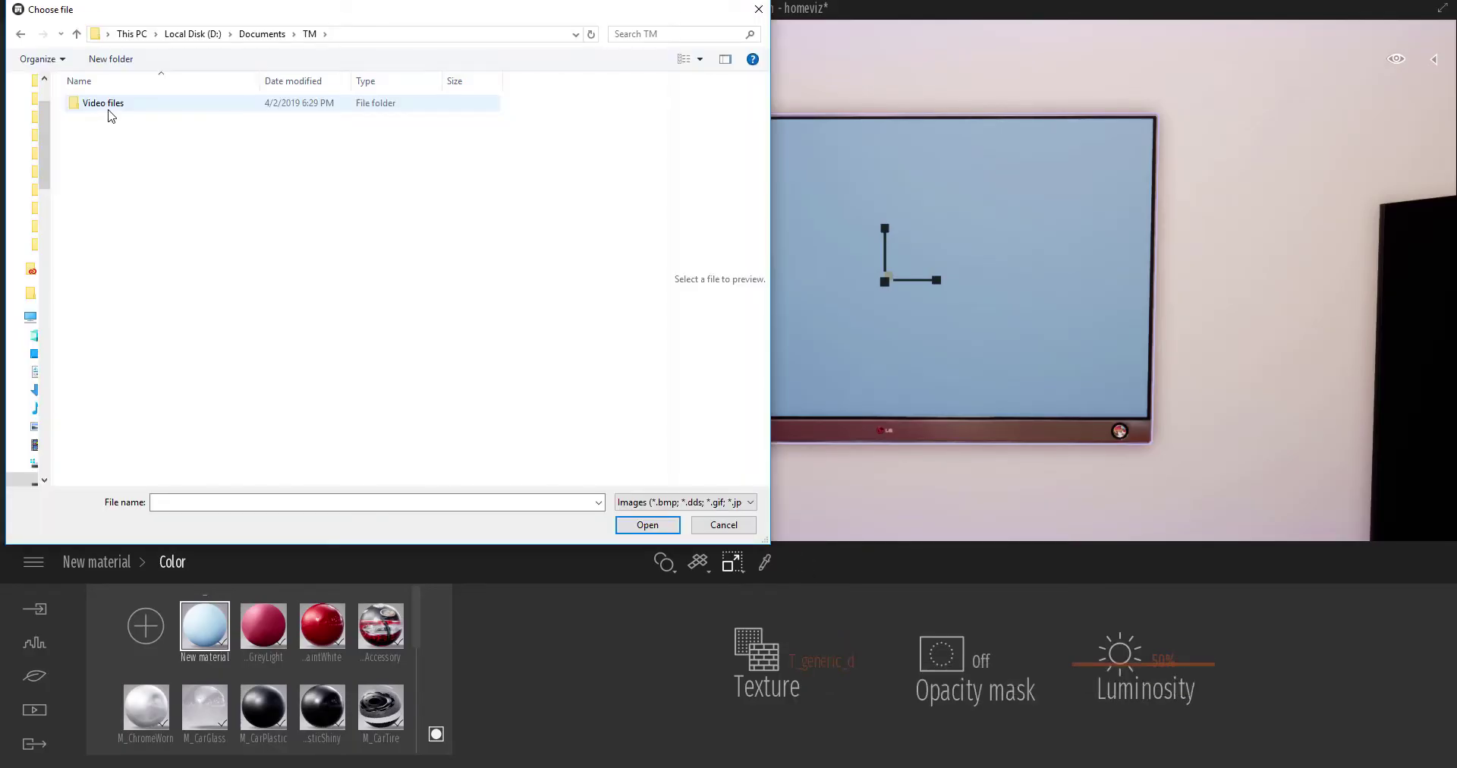
pyautogui.click(682, 504)
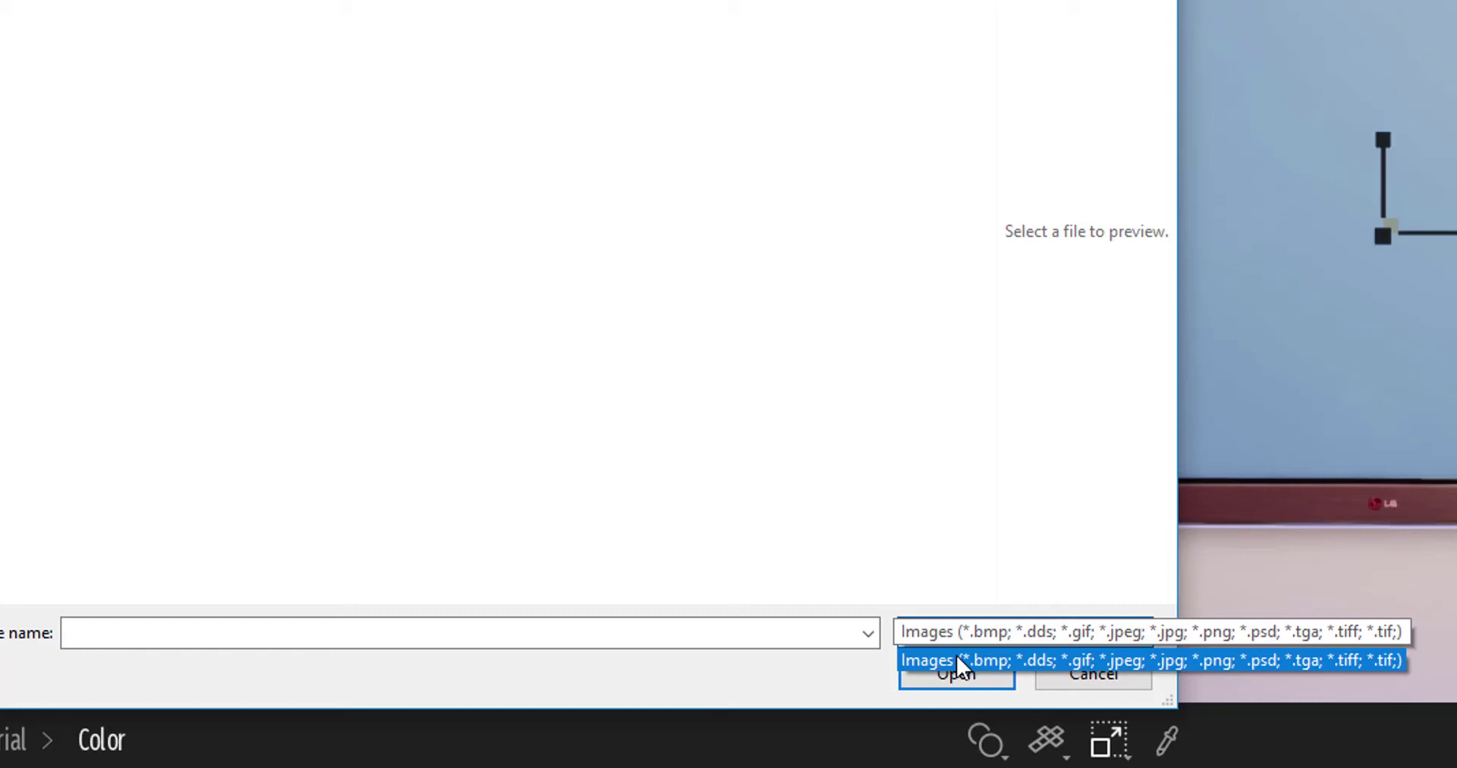
pyautogui.click(65, 68)
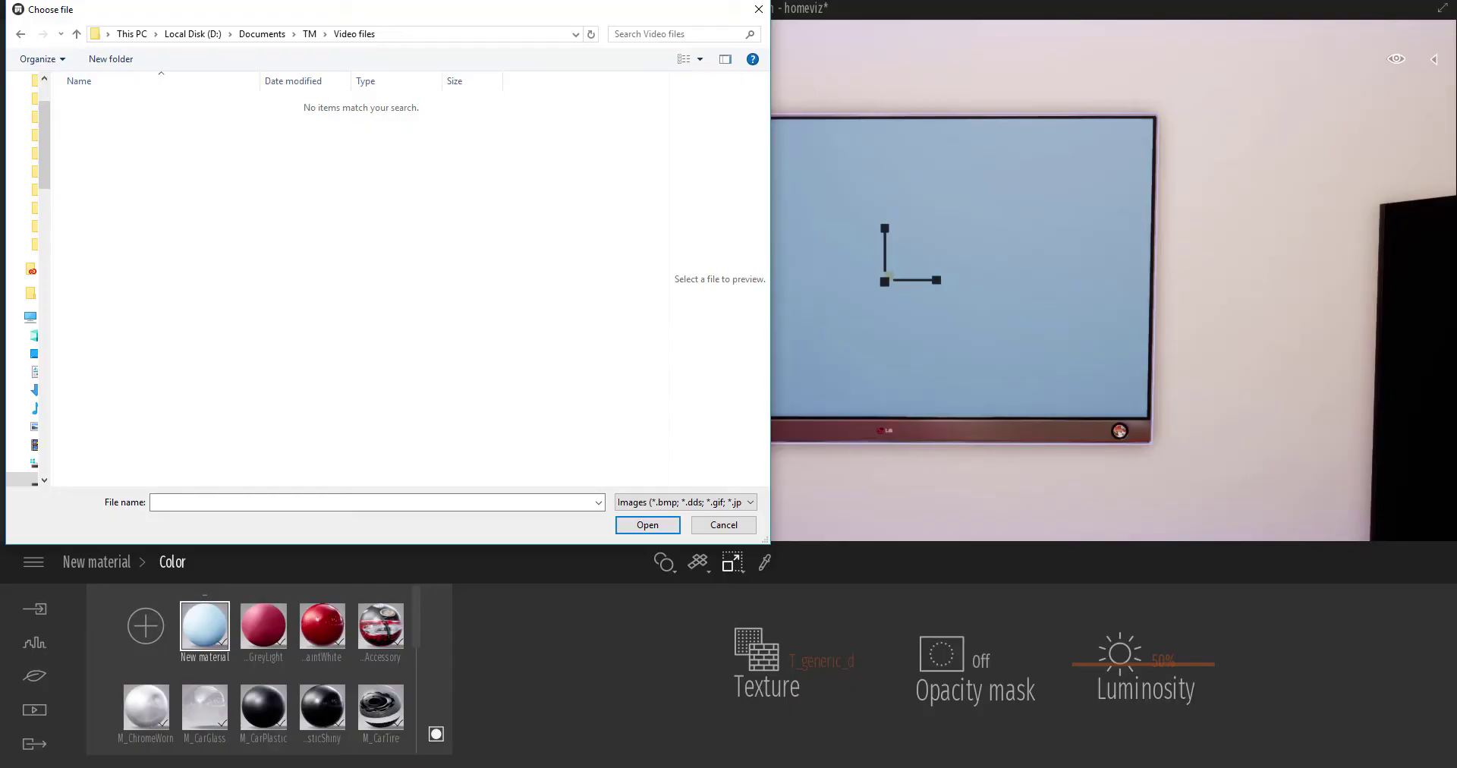
# Move the Video files Explorer window aside and enter Clip 01_003.mp4 as the file name.
pyautogui.hotkey('alt', 'Tab')
pyautogui.moveTo(891, 88); pyautogui.dragTo(705, 113)
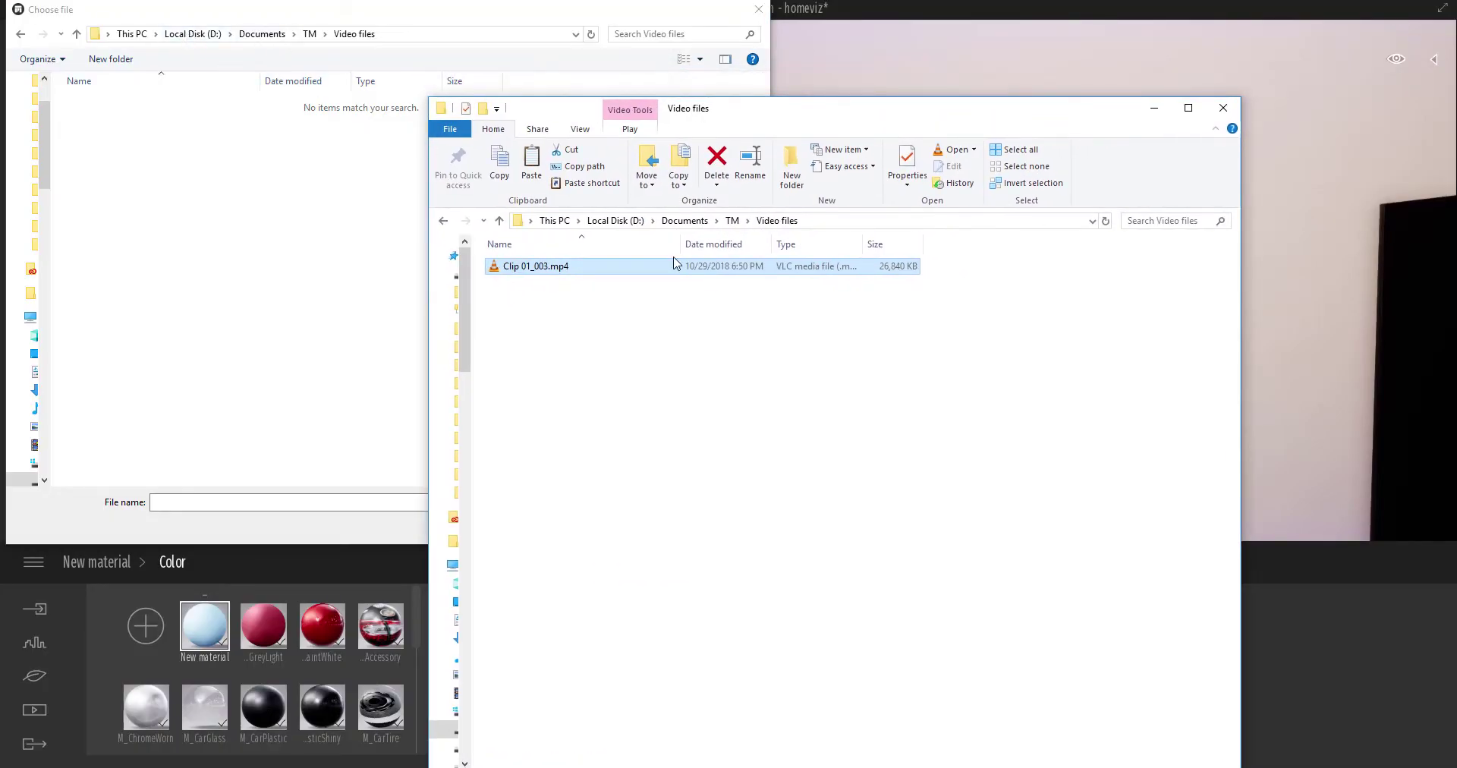
pyautogui.moveTo(1021, 113); pyautogui.dragTo(1456, 99)
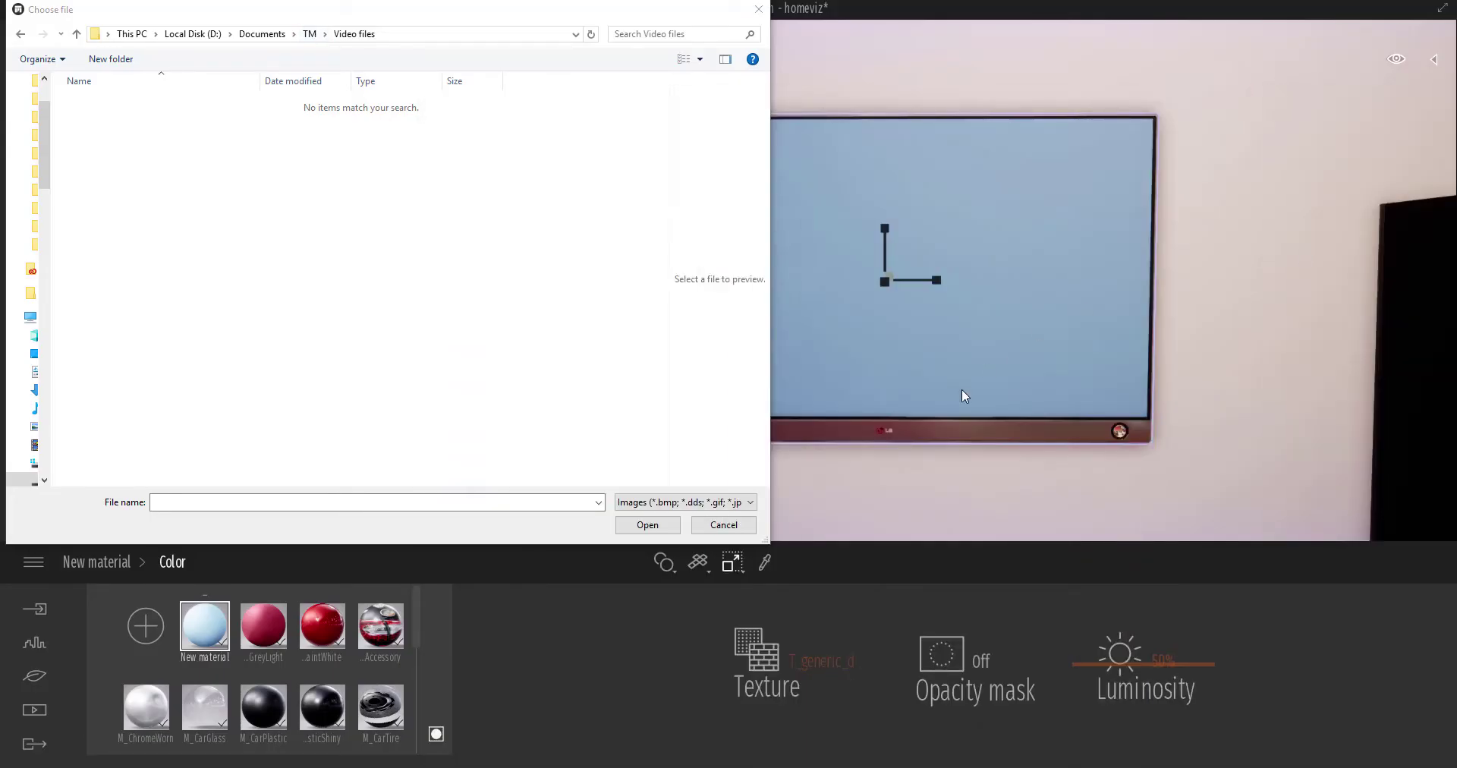
pyautogui.click(531, 505)
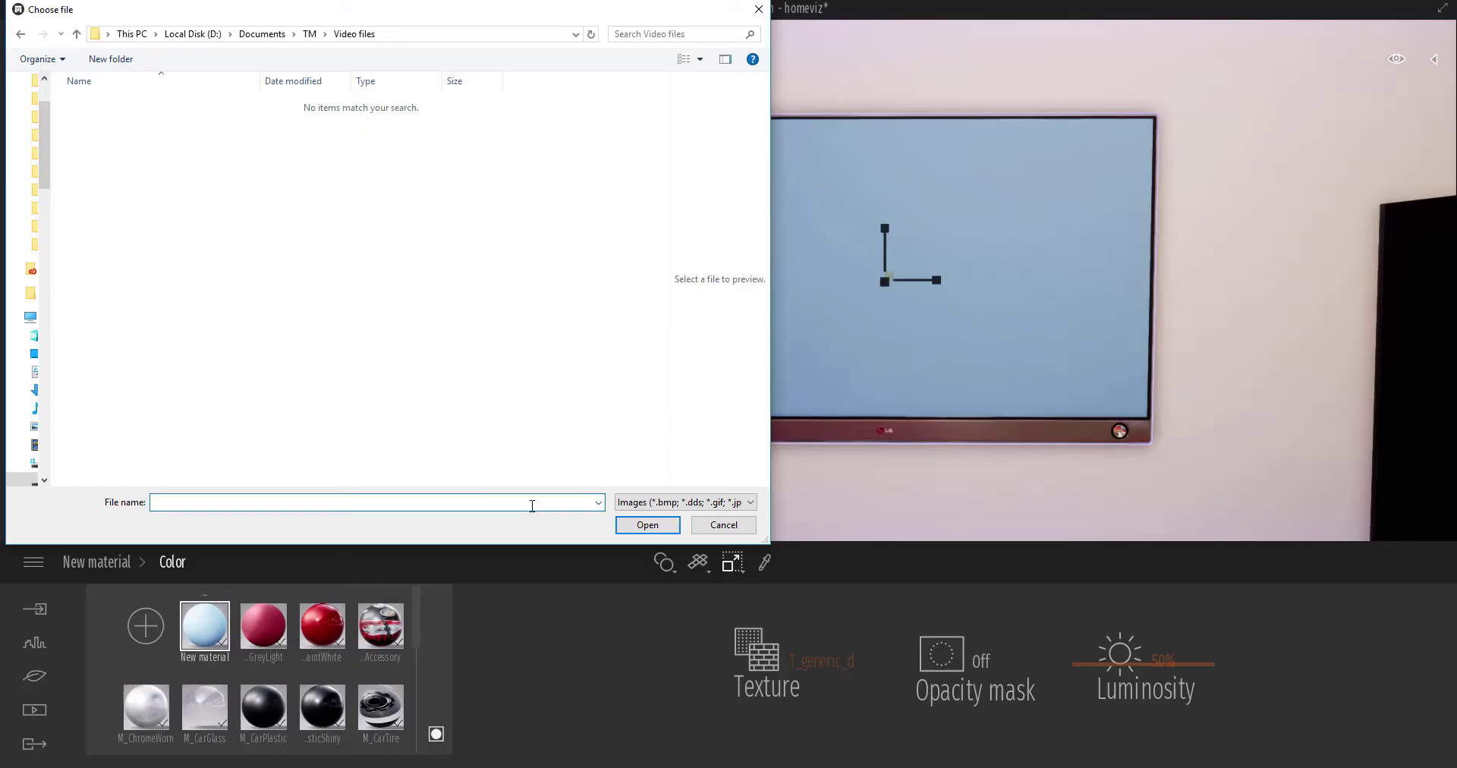
pyautogui.write('clui')
pyautogui.press('BackSpace')
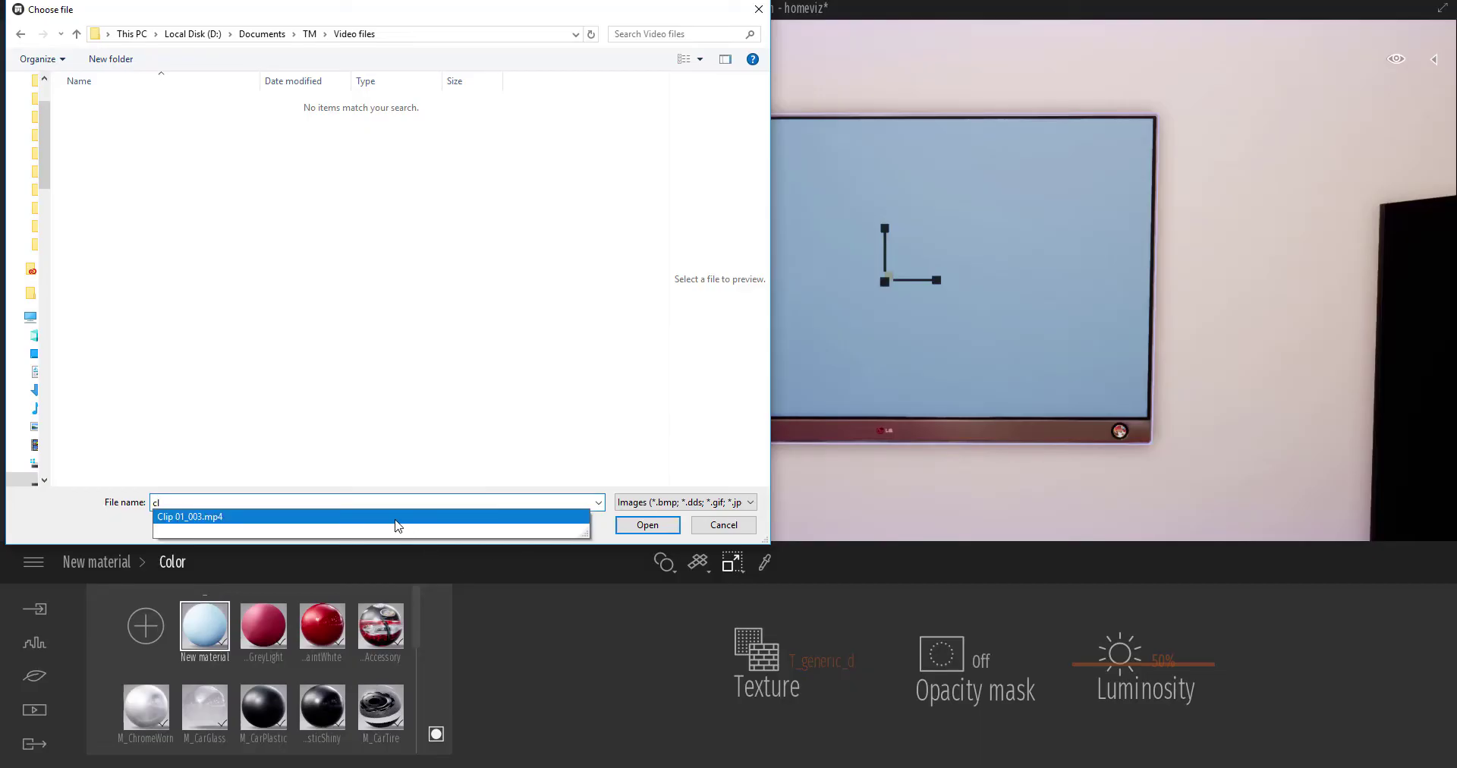
pyautogui.click(394, 516)
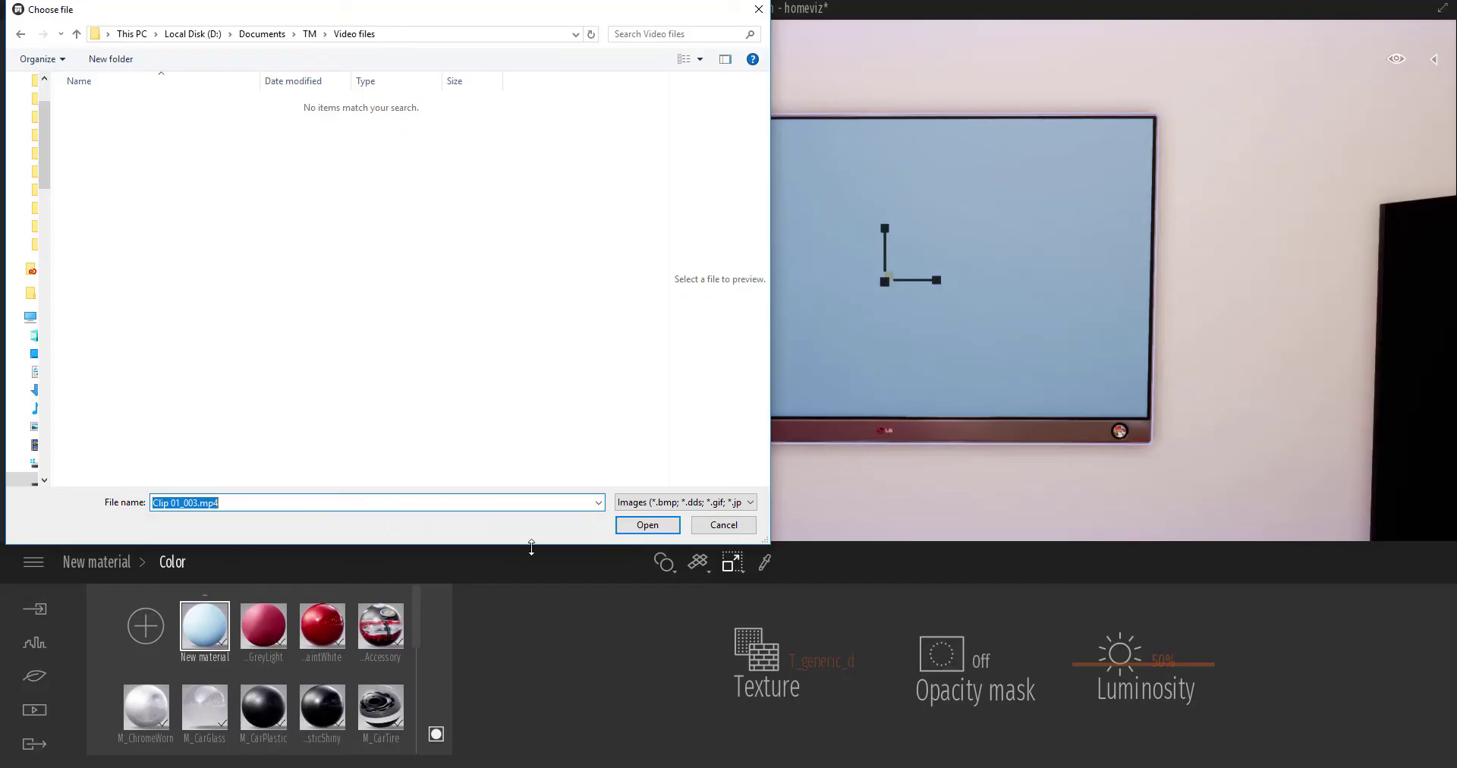
# Load Clip 01_003.mp4 as the screen texture and return to the material's main settings.
pyautogui.click(647, 525)
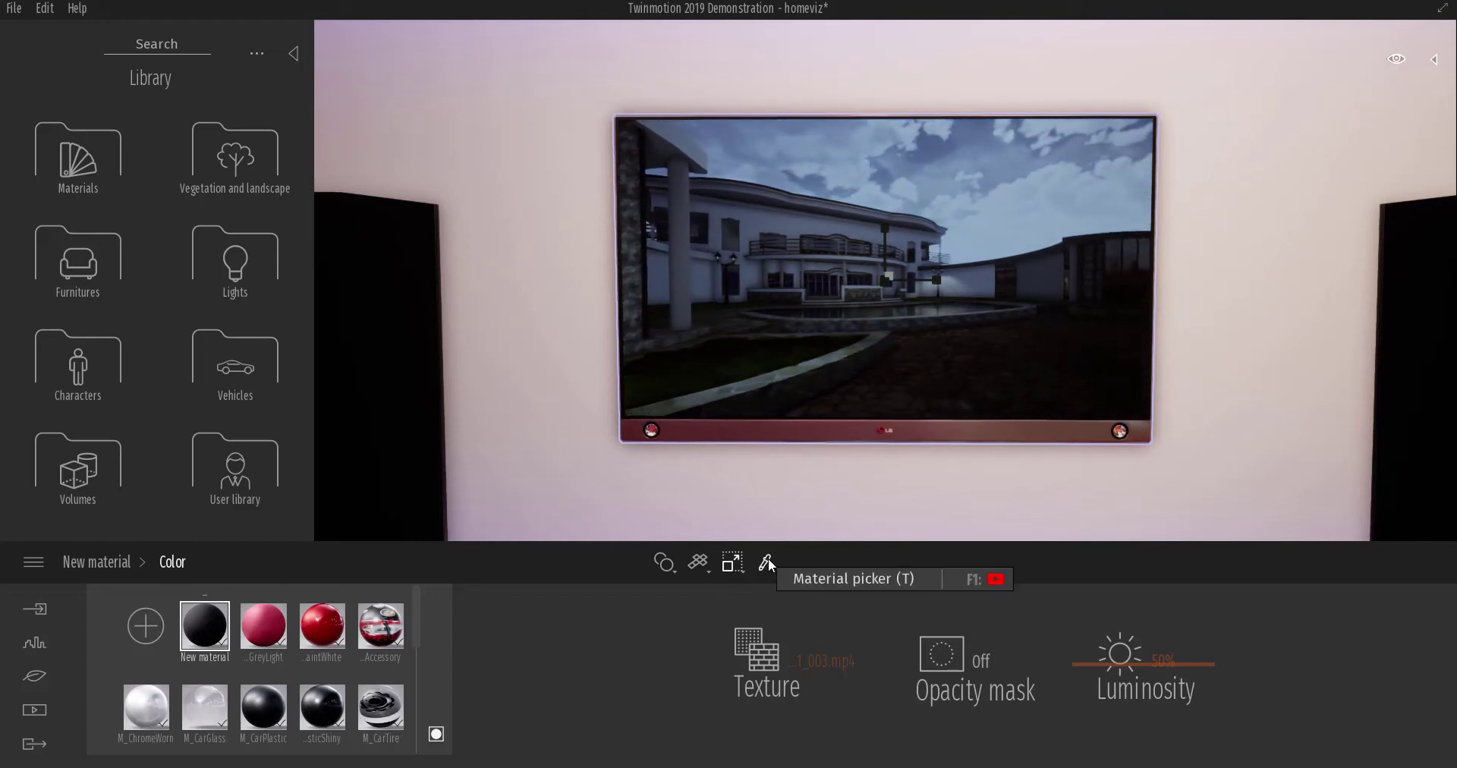
pyautogui.click(72, 563)
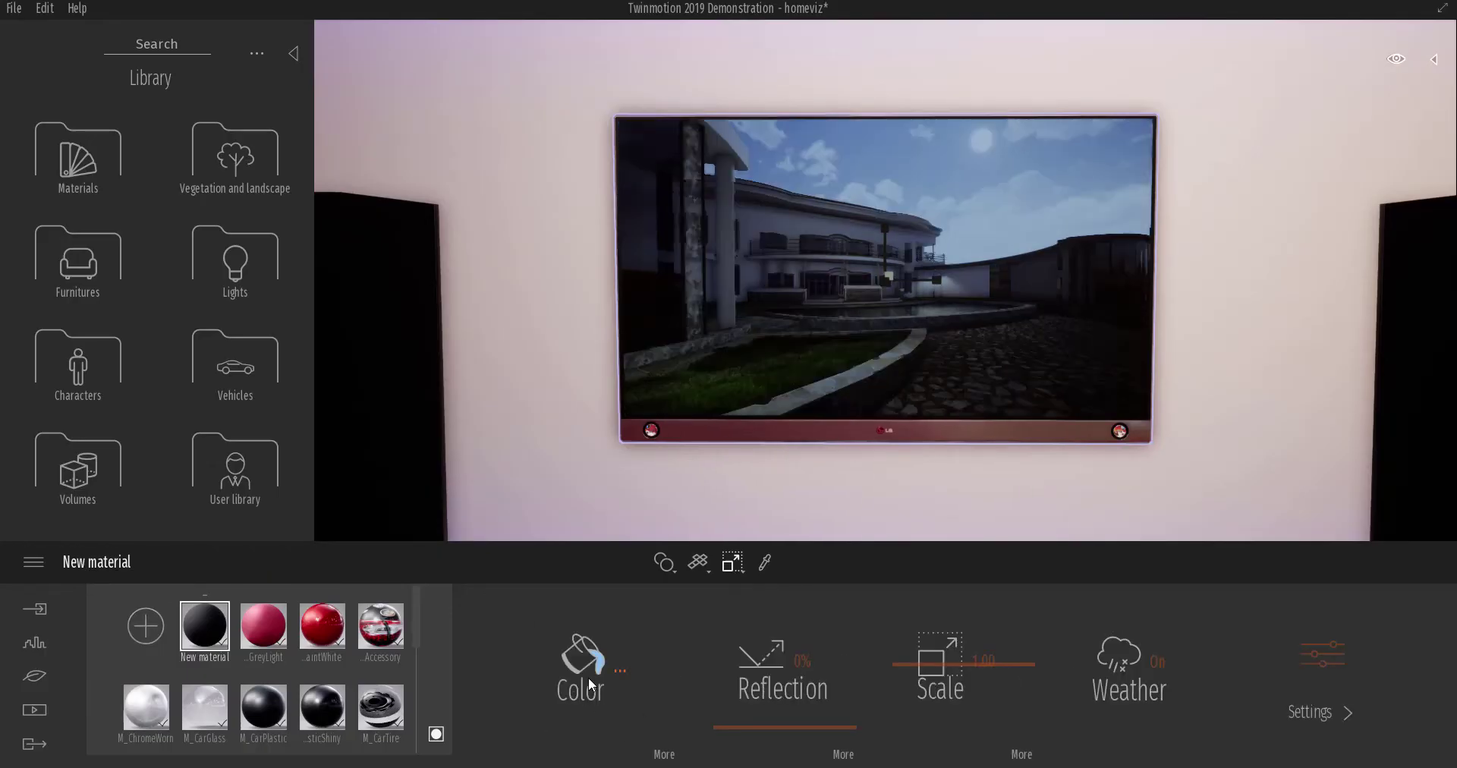
# Open the material's Color picker clear of the TV and shift the tint toward near-white.
pyautogui.click(601, 662)
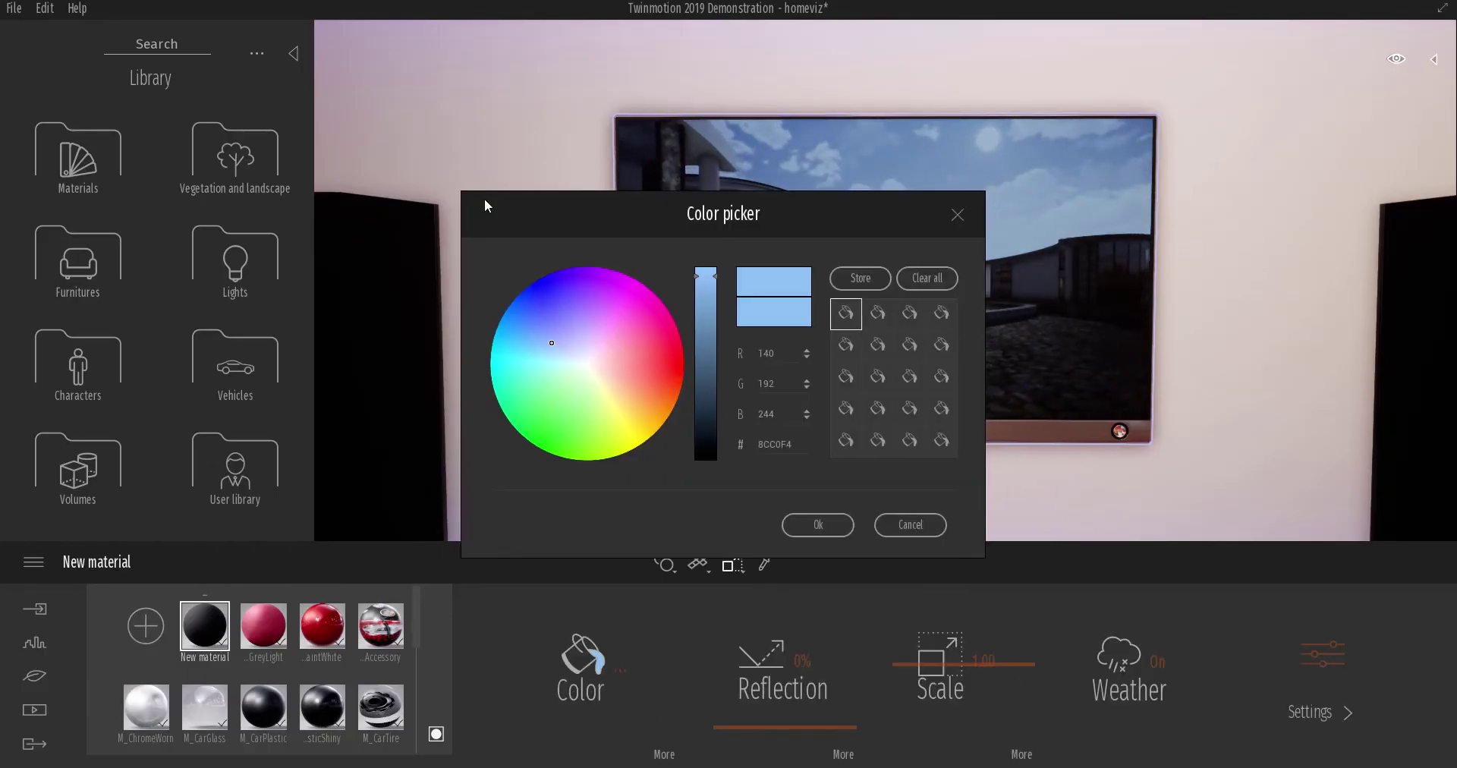
pyautogui.moveTo(484, 202); pyautogui.dragTo(187, 271)
pyautogui.moveTo(460, 301); pyautogui.dragTo(427, 361)
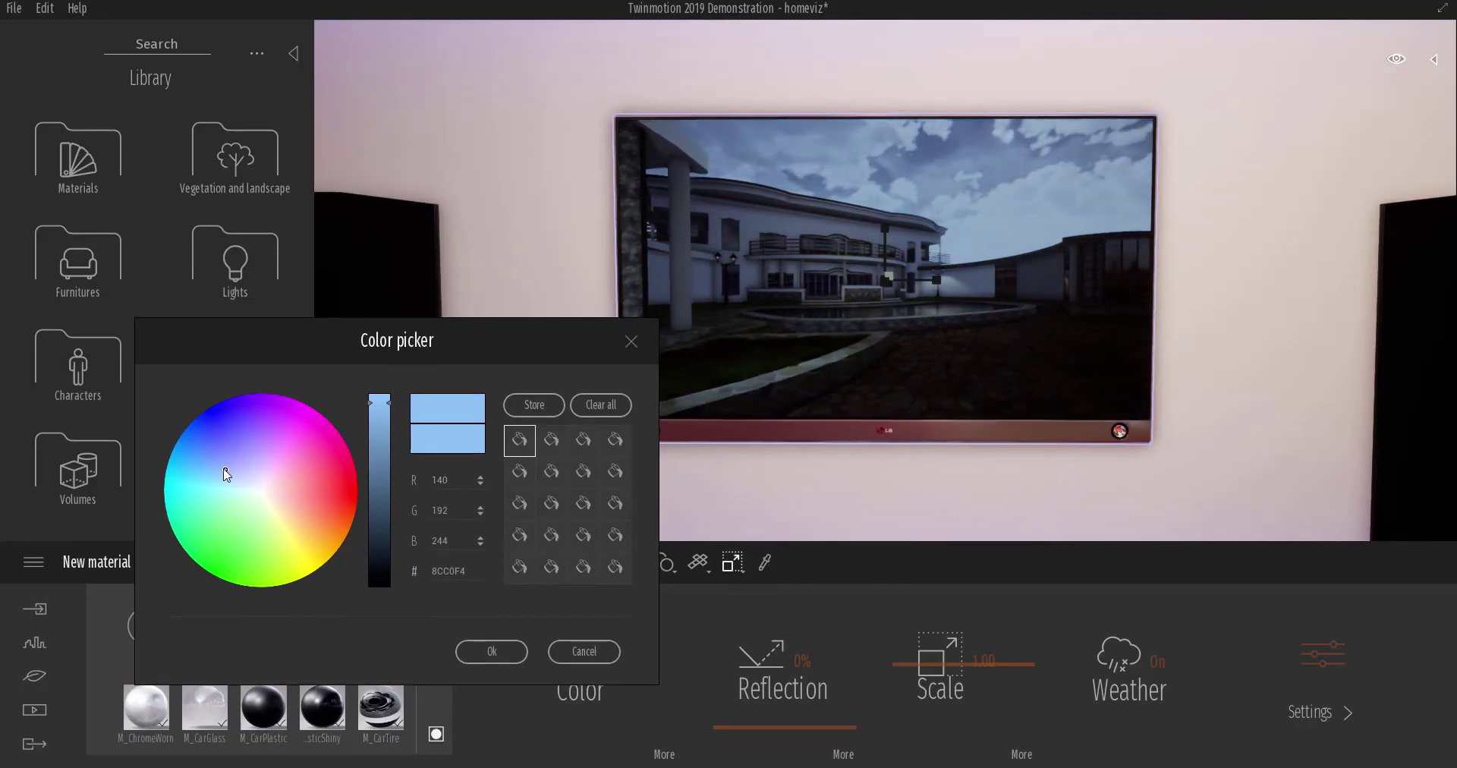
pyautogui.moveTo(225, 471)
pyautogui.mouseDown()
pyautogui.moveTo(303, 466)
pyautogui.moveTo(345, 530)
pyautogui.moveTo(307, 577)
pyautogui.moveTo(253, 586)
pyautogui.moveTo(183, 520)
pyautogui.moveTo(238, 481)
pyautogui.moveTo(268, 479)
pyautogui.moveTo(228, 491)
pyautogui.moveTo(287, 494)
pyautogui.moveTo(263, 511)
pyautogui.moveTo(256, 499)
pyautogui.mouseUp()
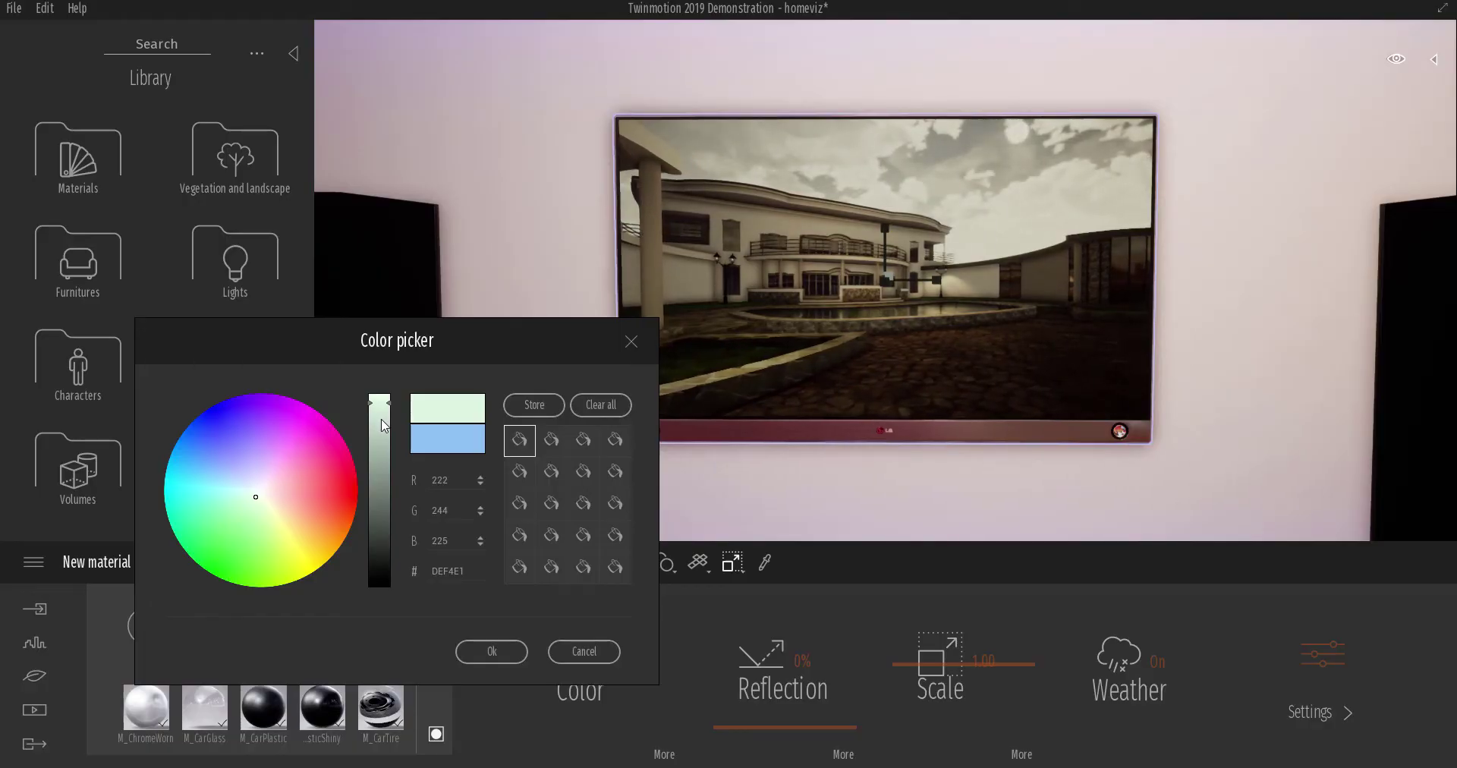
pyautogui.moveTo(381, 424); pyautogui.dragTo(378, 362)
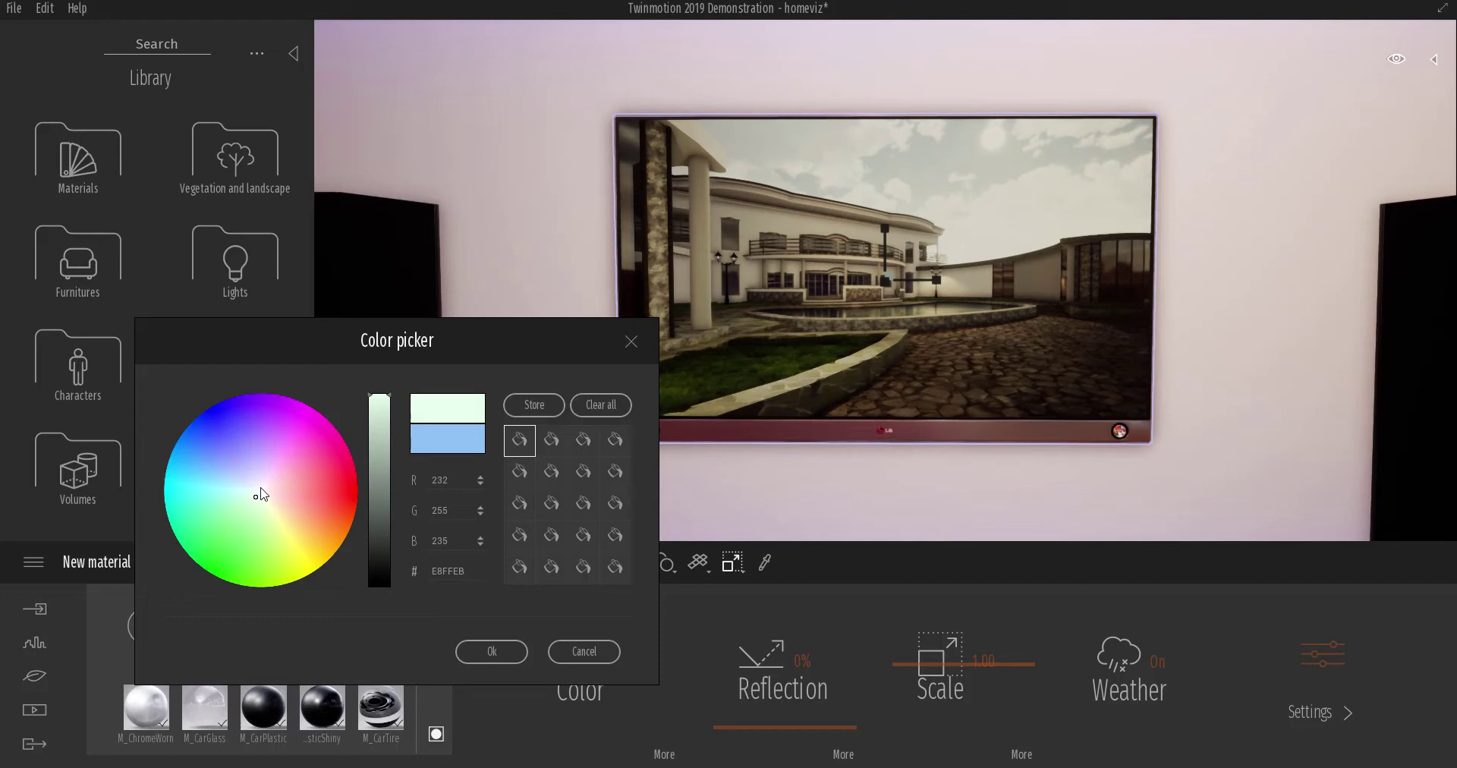
pyautogui.click(260, 488)
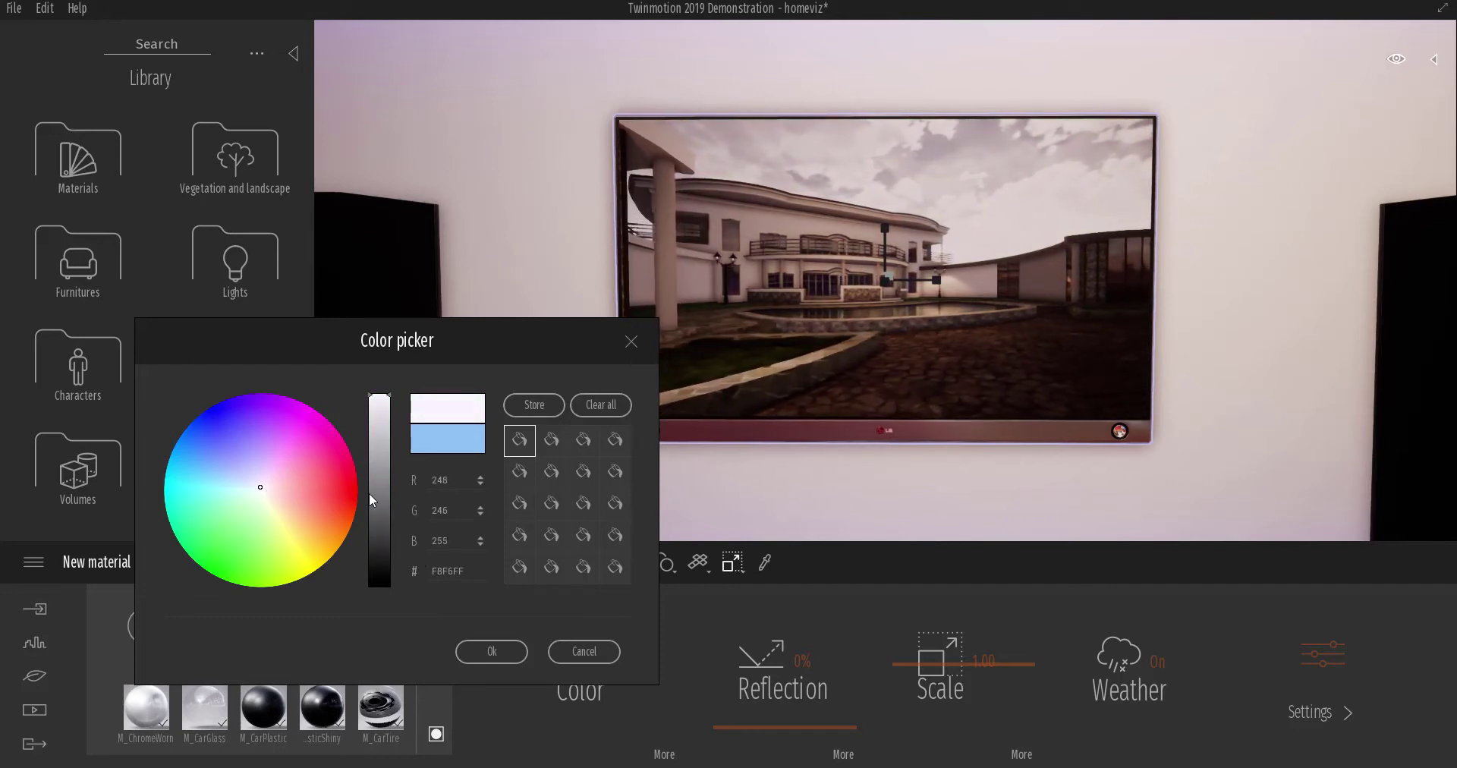
# Enter 255 for the green and red values to make the tint pure white FFFFFF.
pyautogui.doubleClick(446, 509)
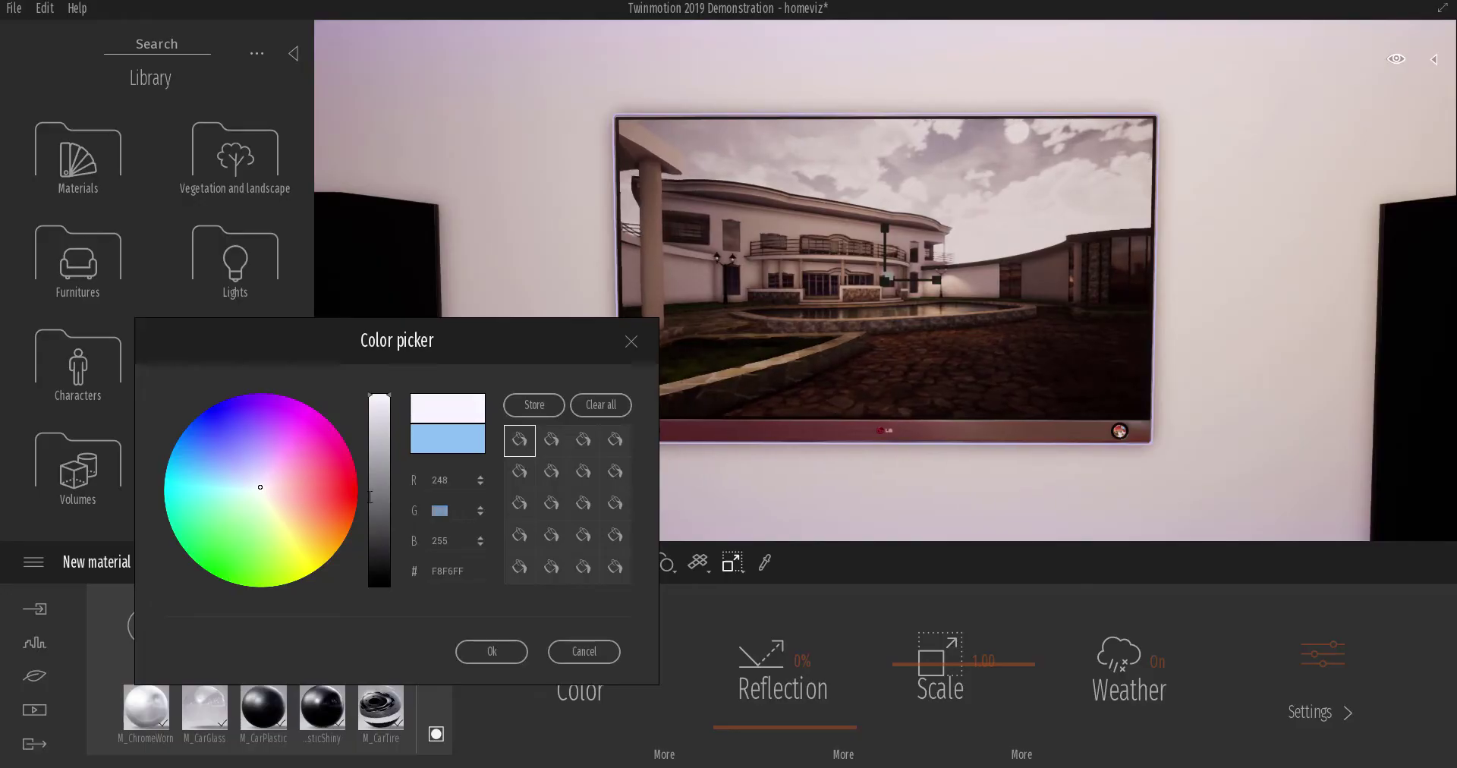
pyautogui.write('255')
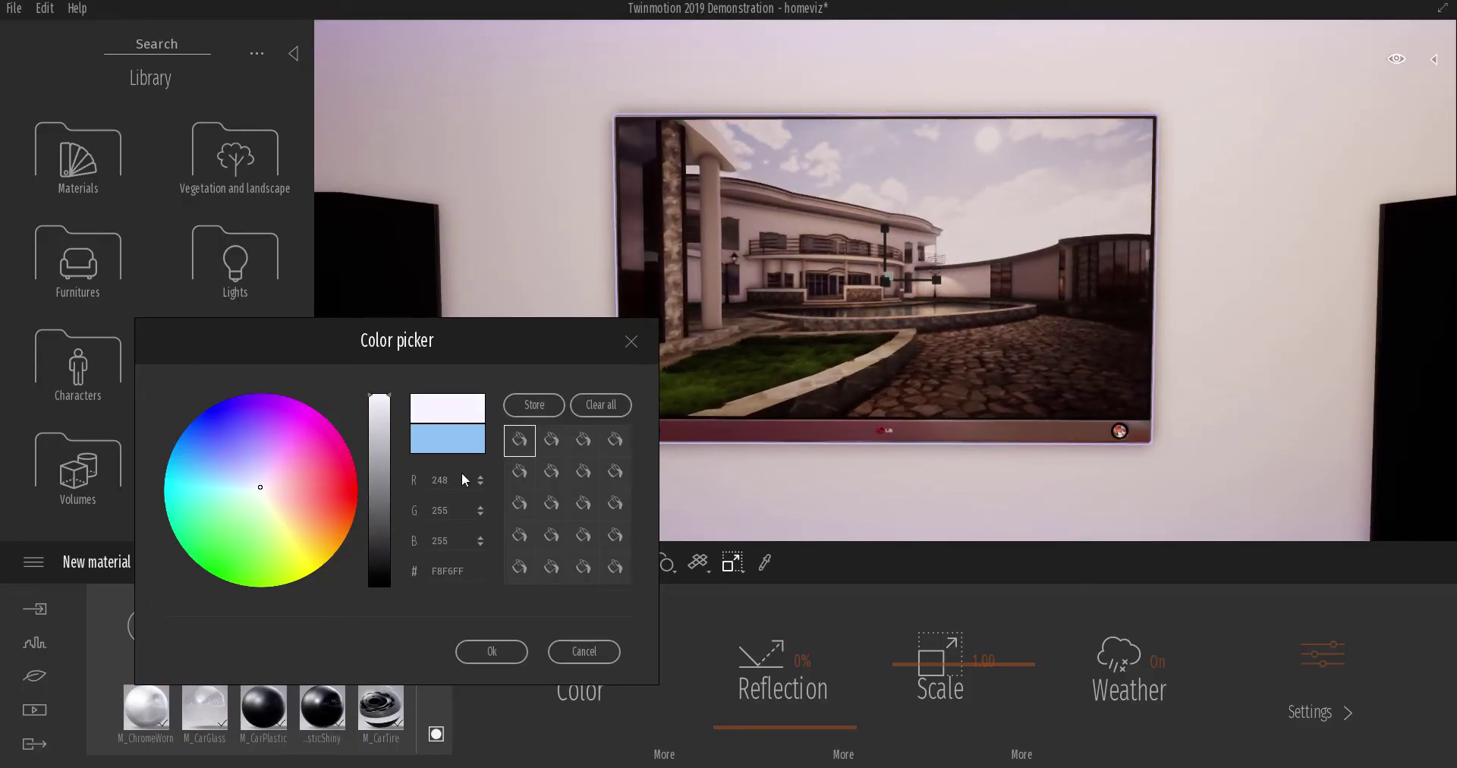
pyautogui.doubleClick(440, 480)
pyautogui.write('255')
pyautogui.click(456, 513)
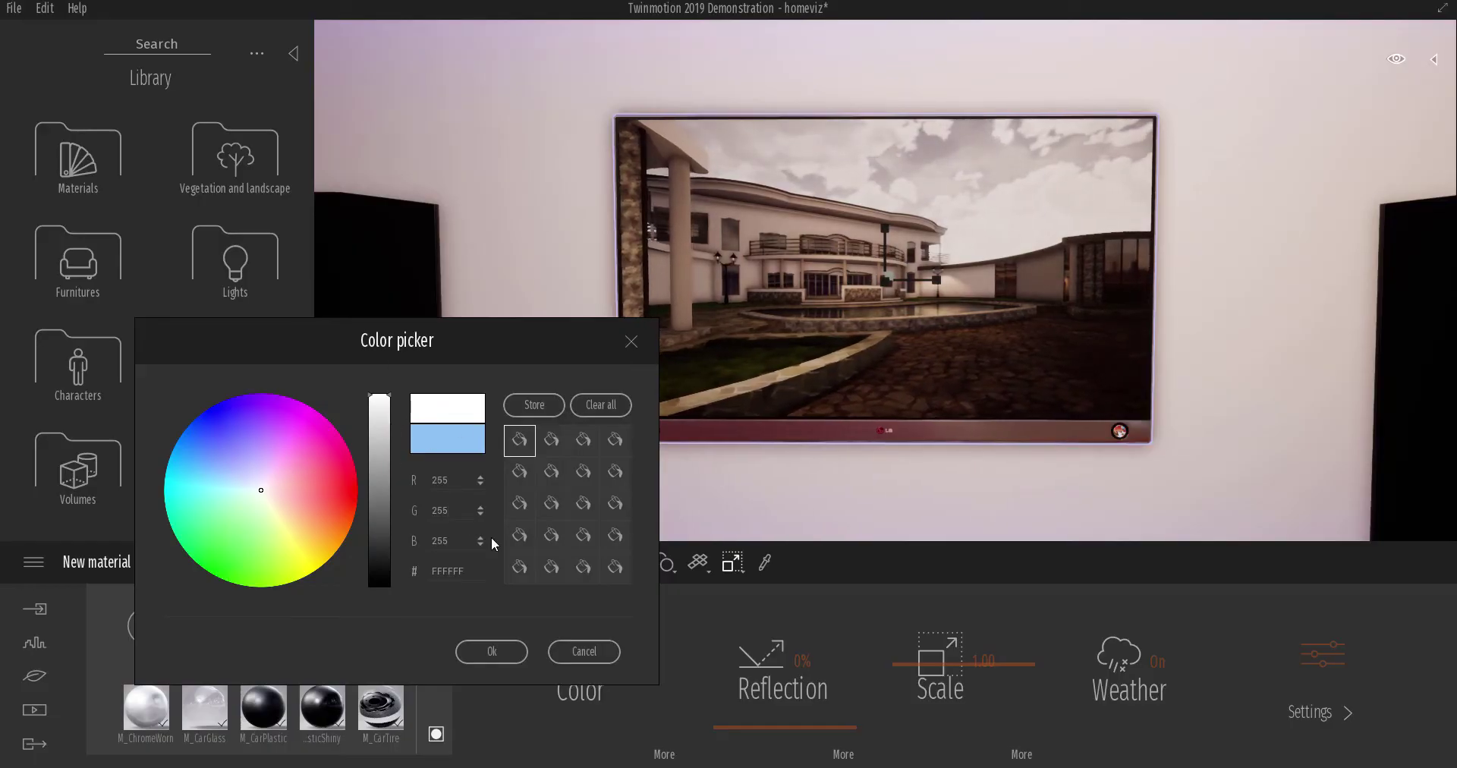
# Confirm the white FFFFFF tint and pull the camera back to a wide living-room view.
pyautogui.click(503, 654)
pyautogui.scroll(-10, 739, 230)
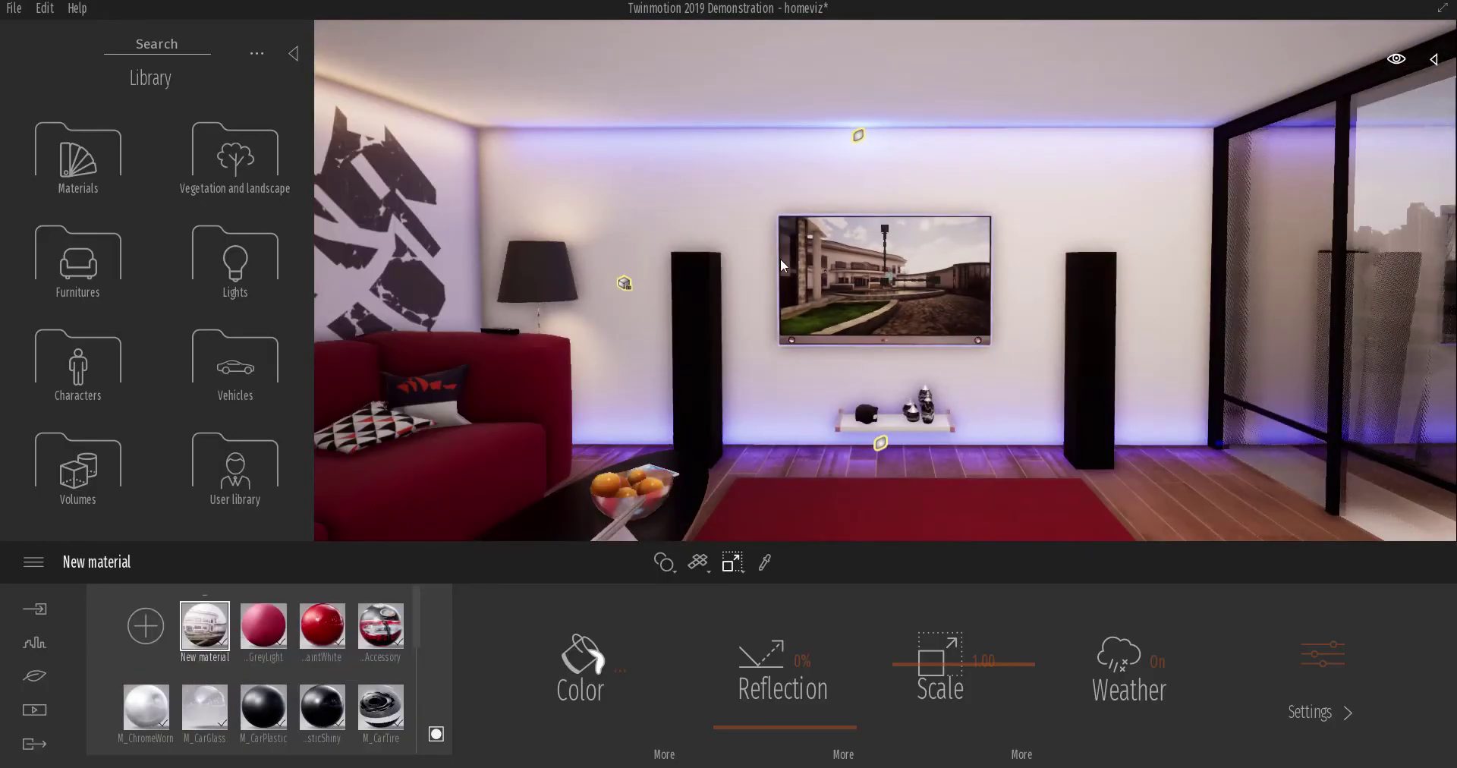